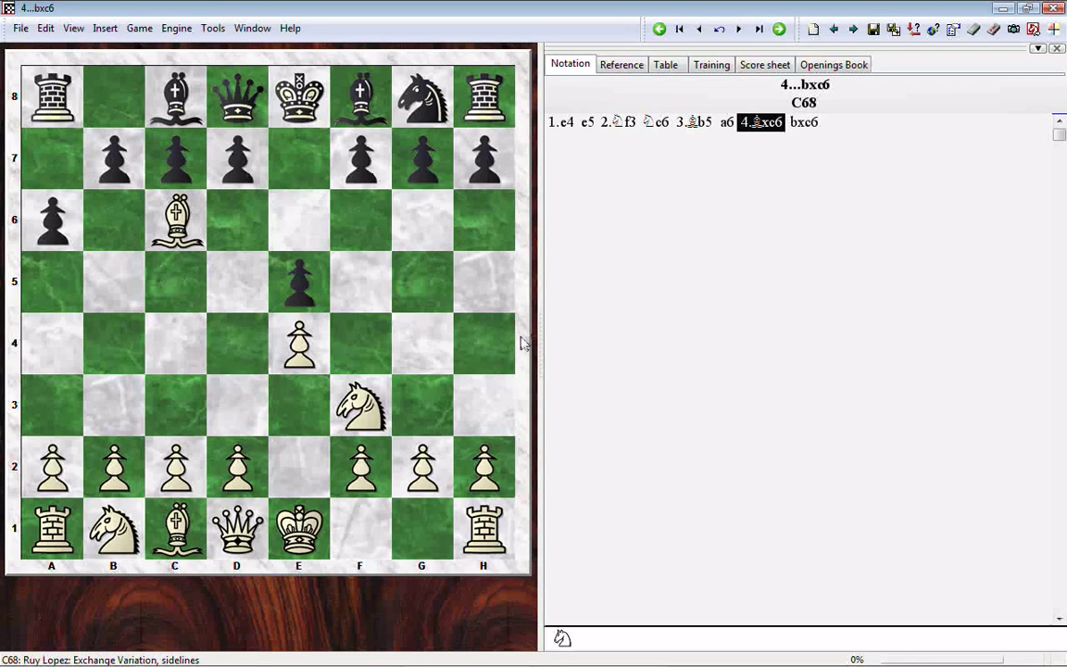
- Inspect the Exchange Variation key's classification position, then open its stored 4...bxc6 game
mouse_move(356, 663)
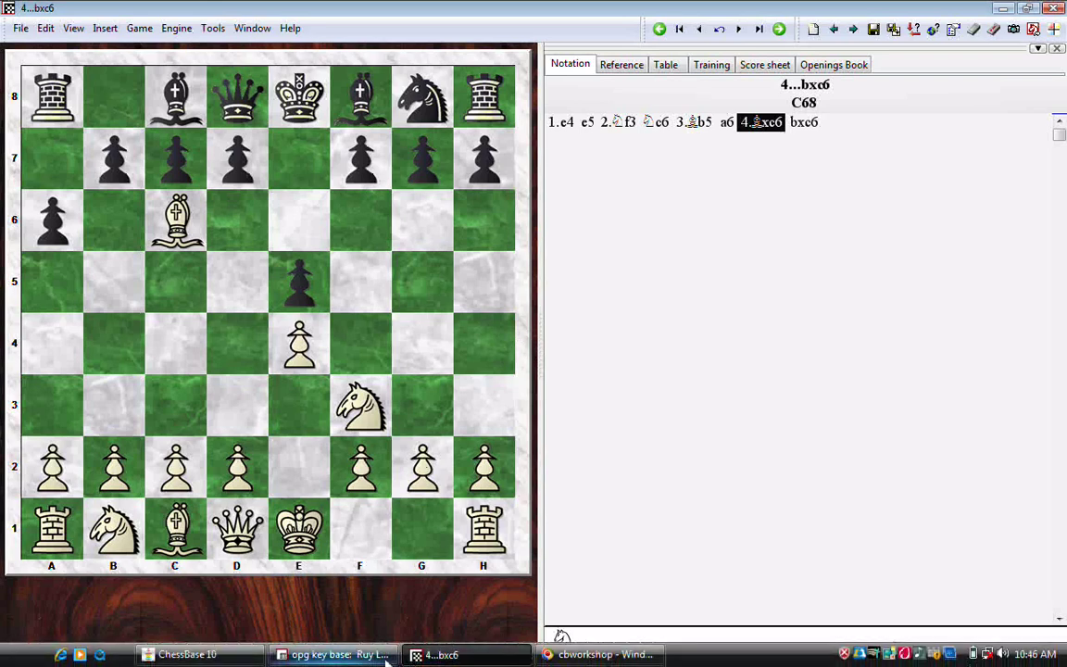
left_click(332, 653)
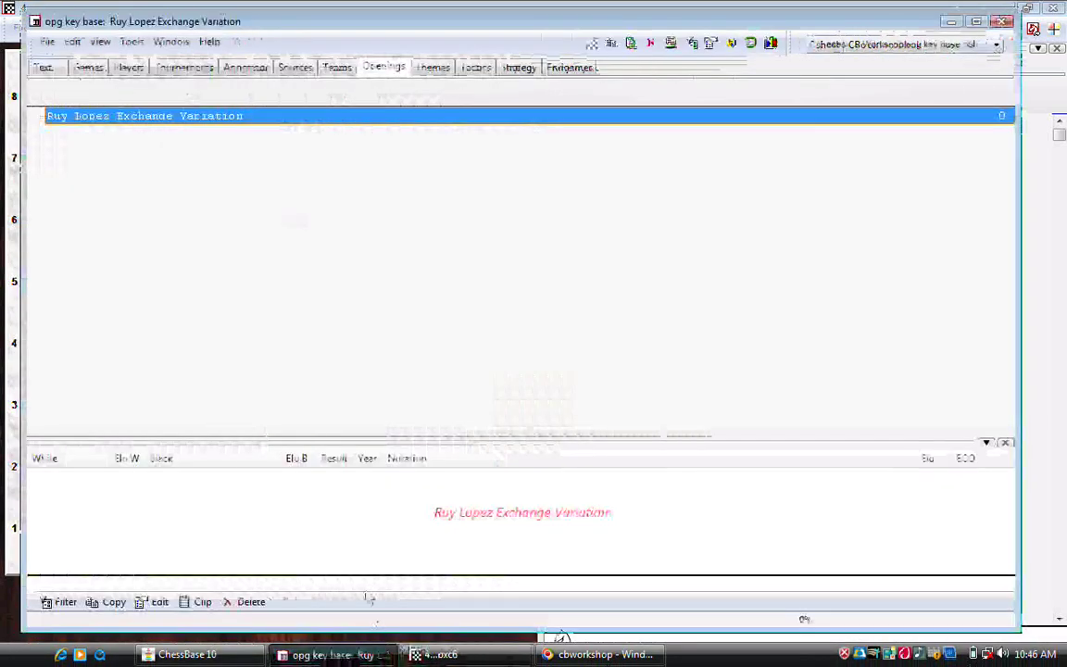
right_click(279, 118)
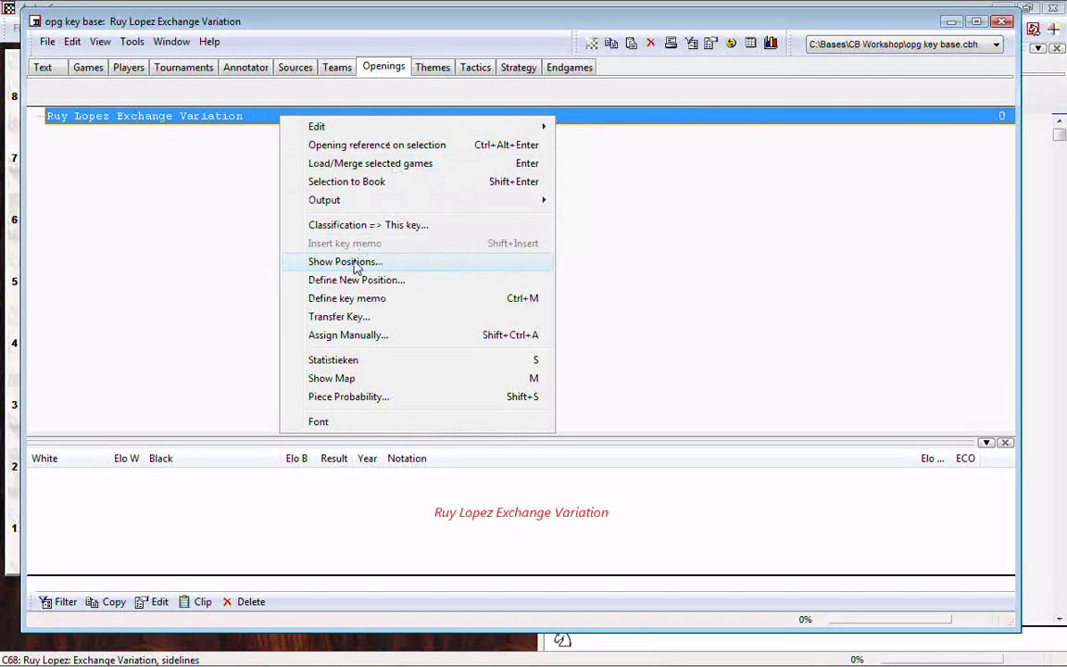
left_click(353, 264)
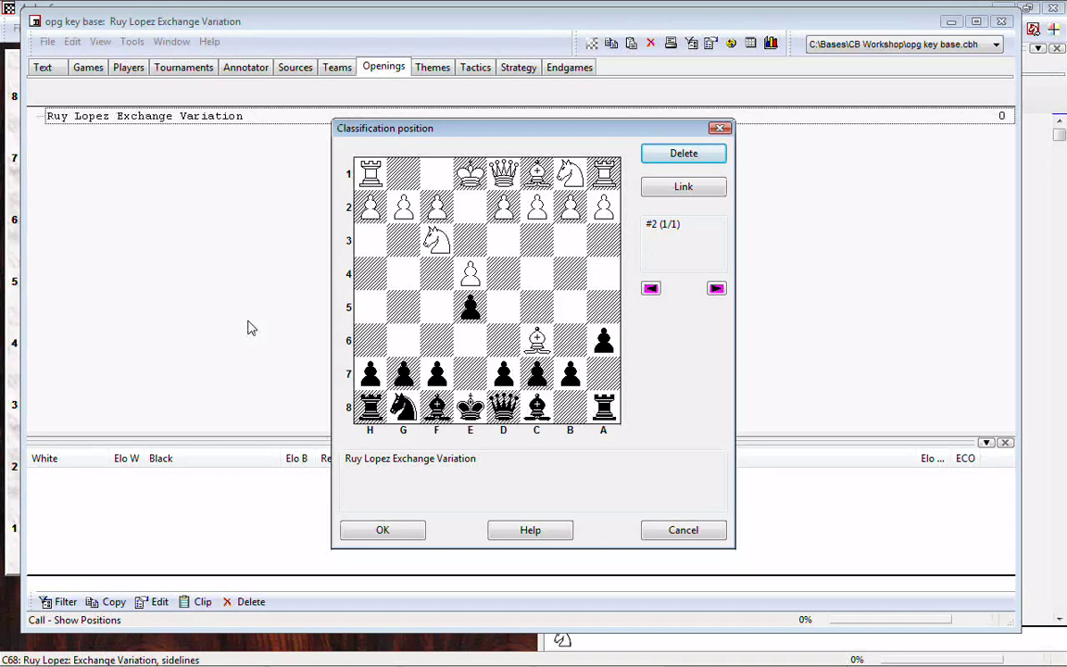
left_click(704, 532)
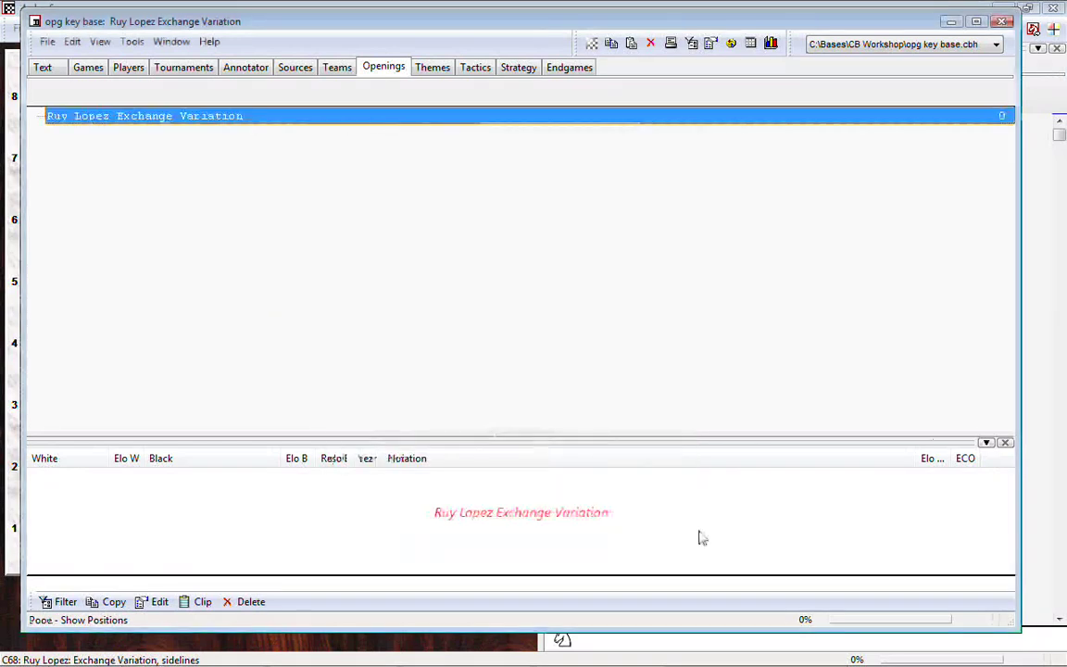
double_click(682, 507)
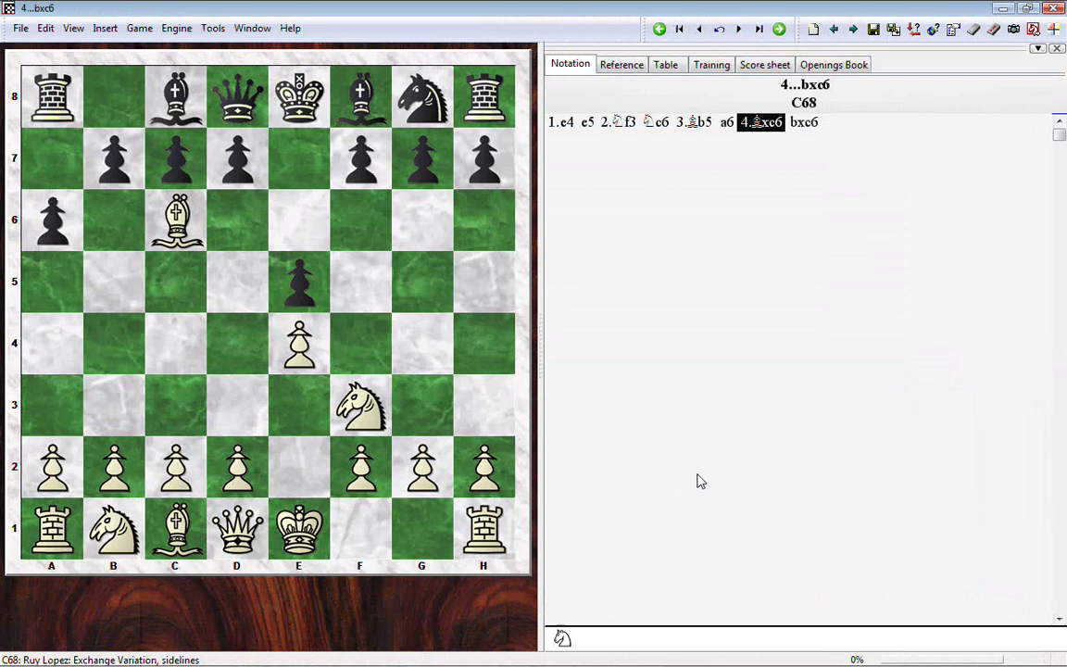
key("Left")
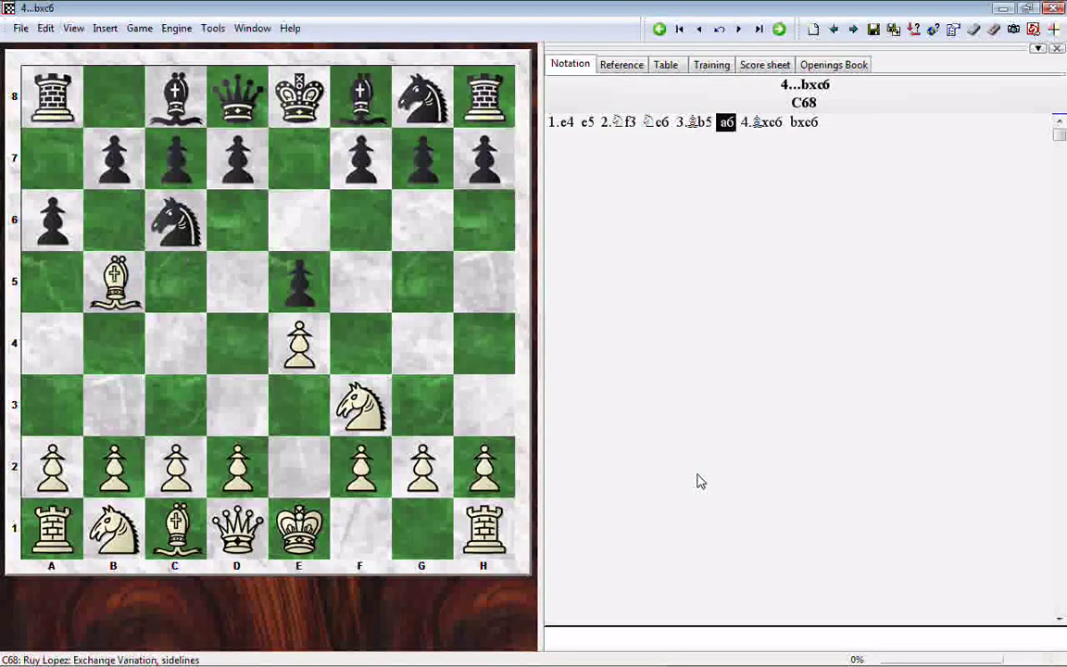
key("Right")
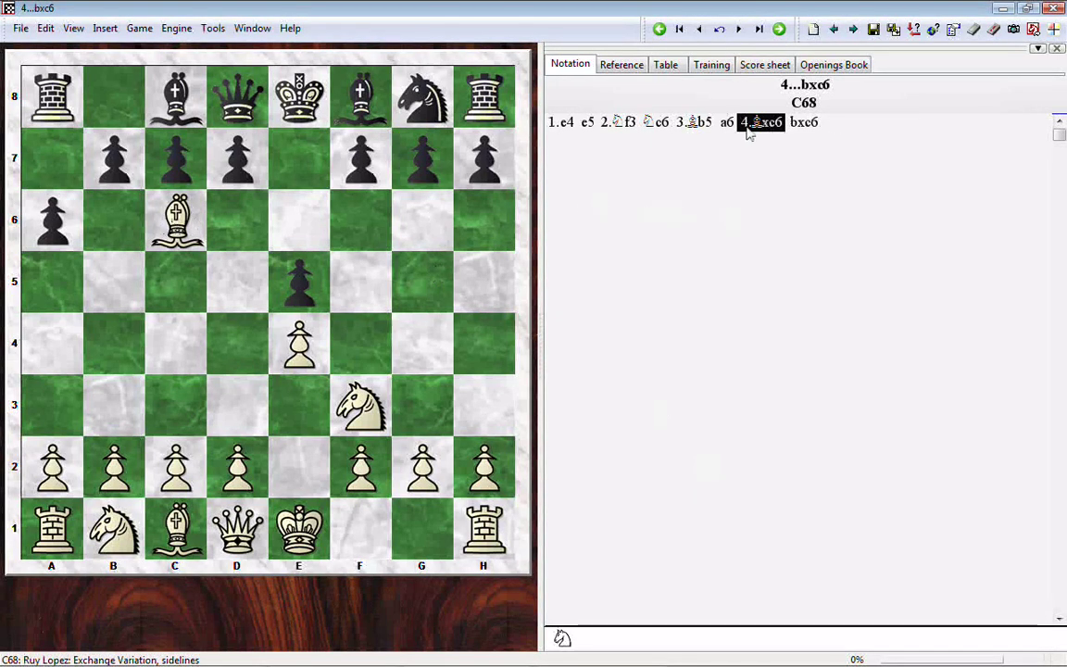
- Open game 2, the 4...dxc6 line, from the key base's games list
left_click(804, 126)
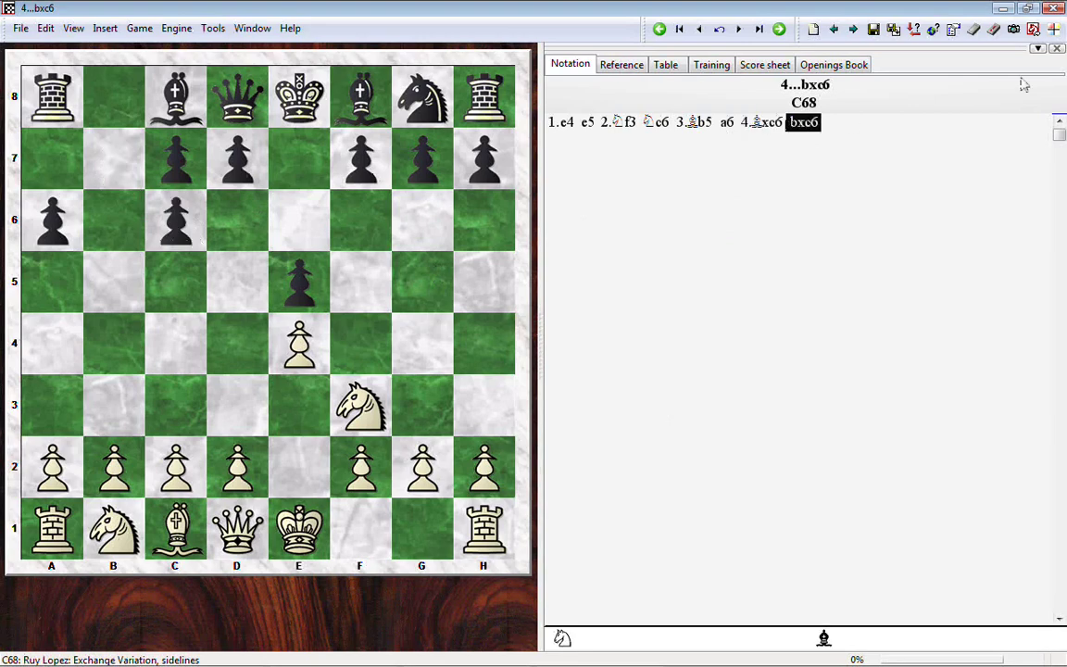
left_click(1055, 8)
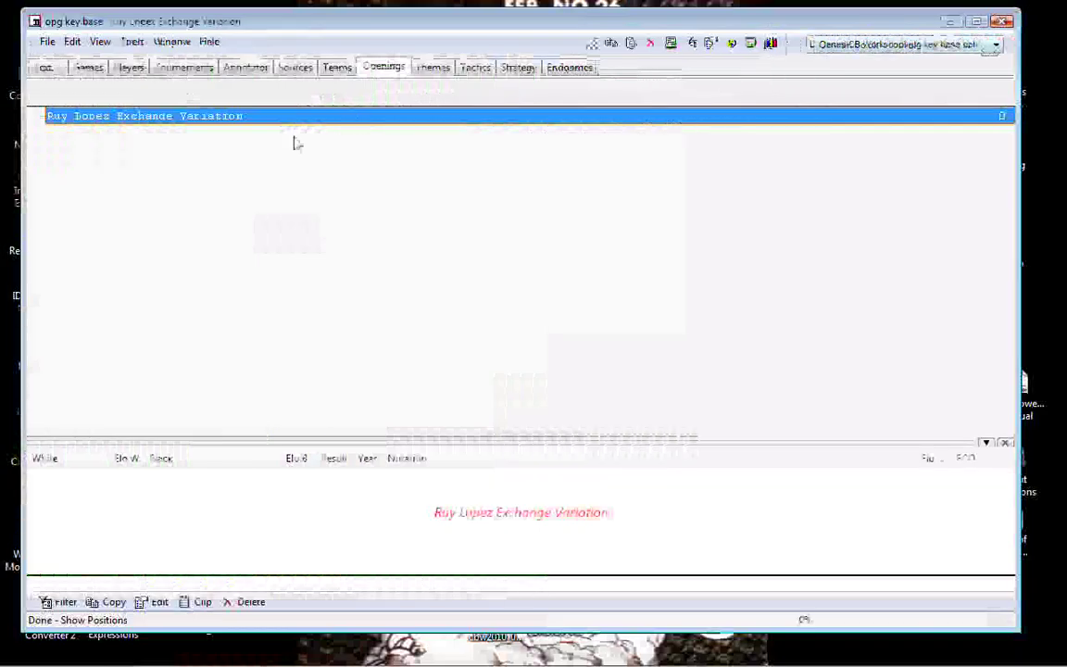
left_click(89, 69)
double_click(120, 123)
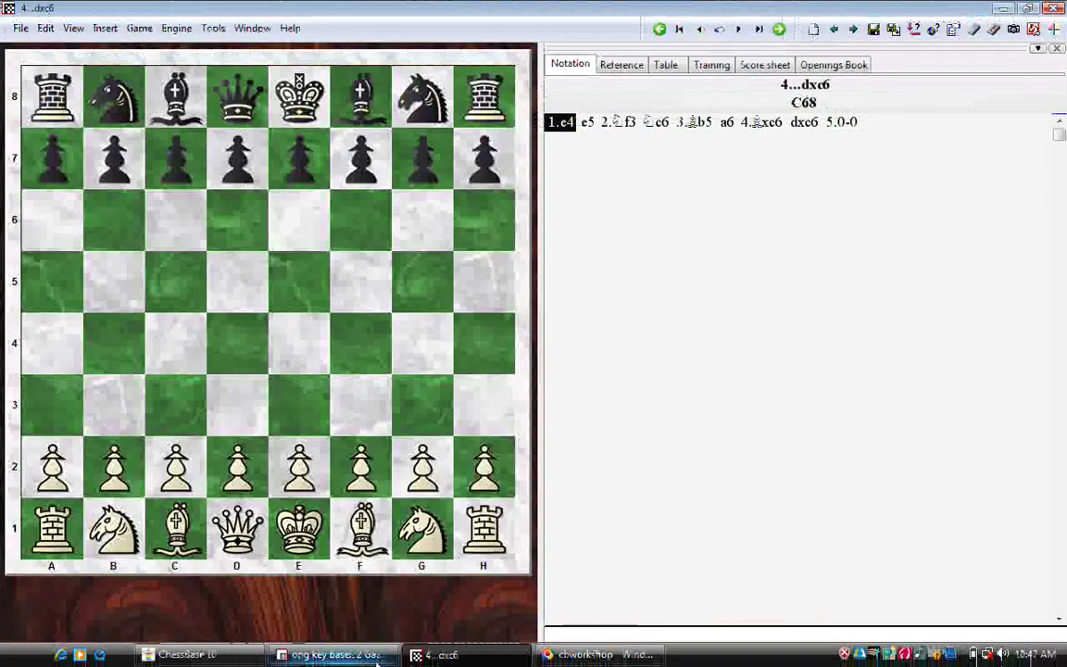
left_click(320, 663)
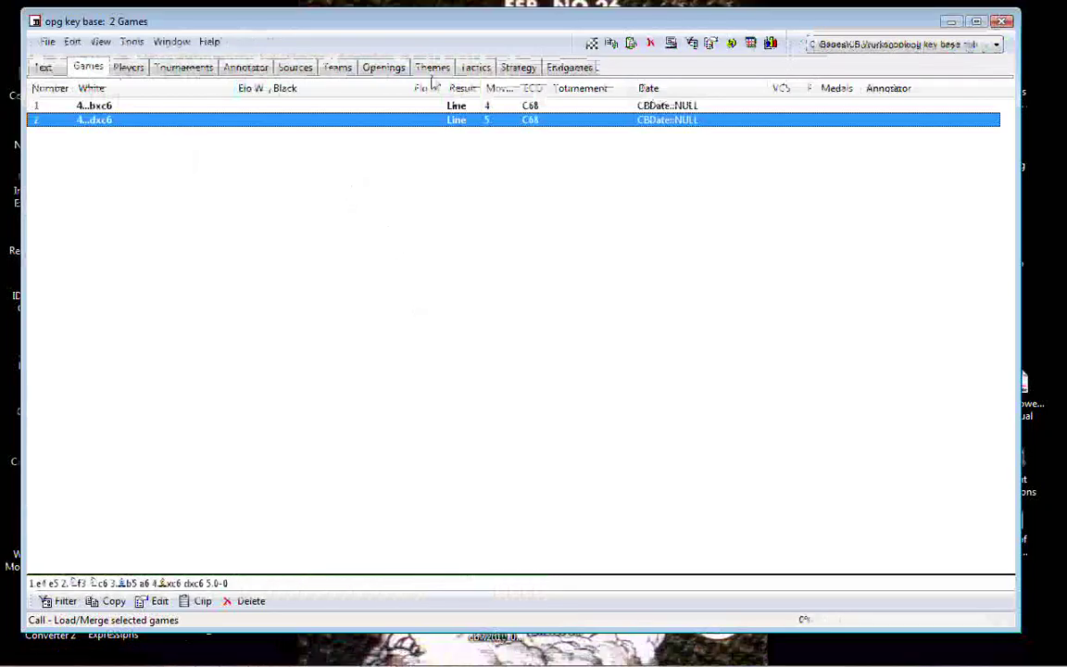
left_click(384, 68)
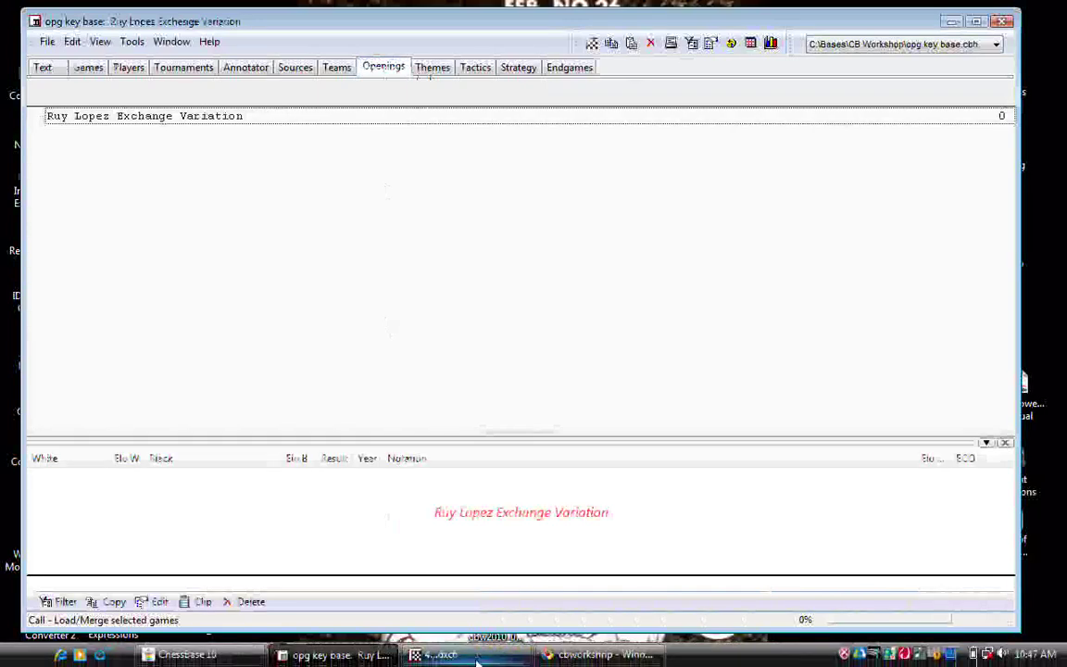
- Step through 4.Bxc6, dxc6 and 5.0-0, then return to the position after 4.Bxc6
left_click(441, 660)
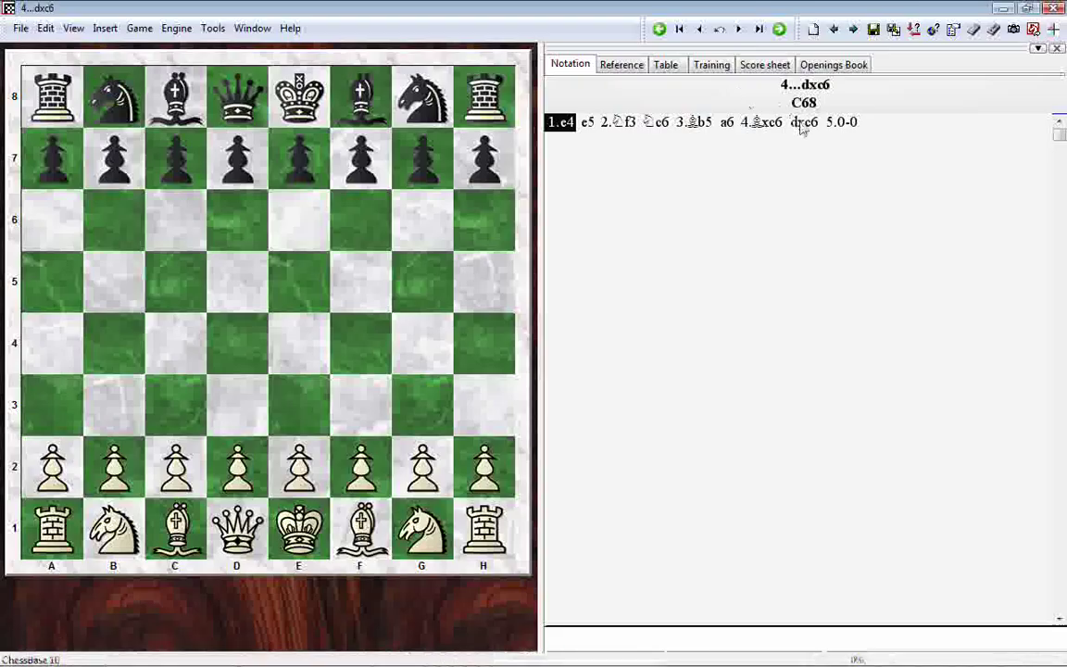
left_click(763, 124)
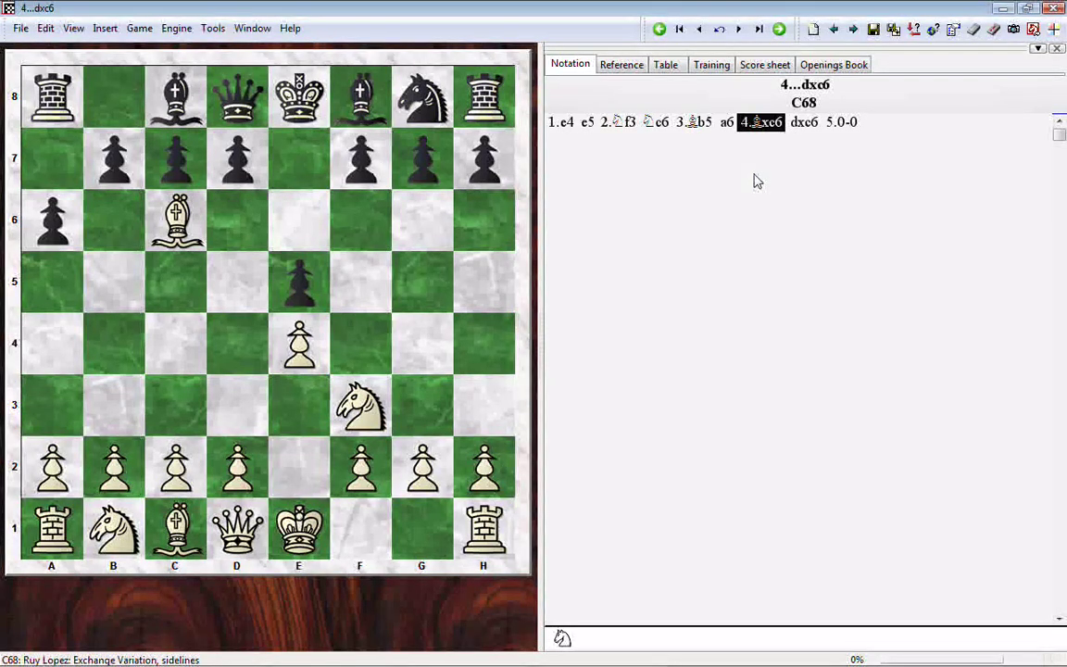
key("Right")
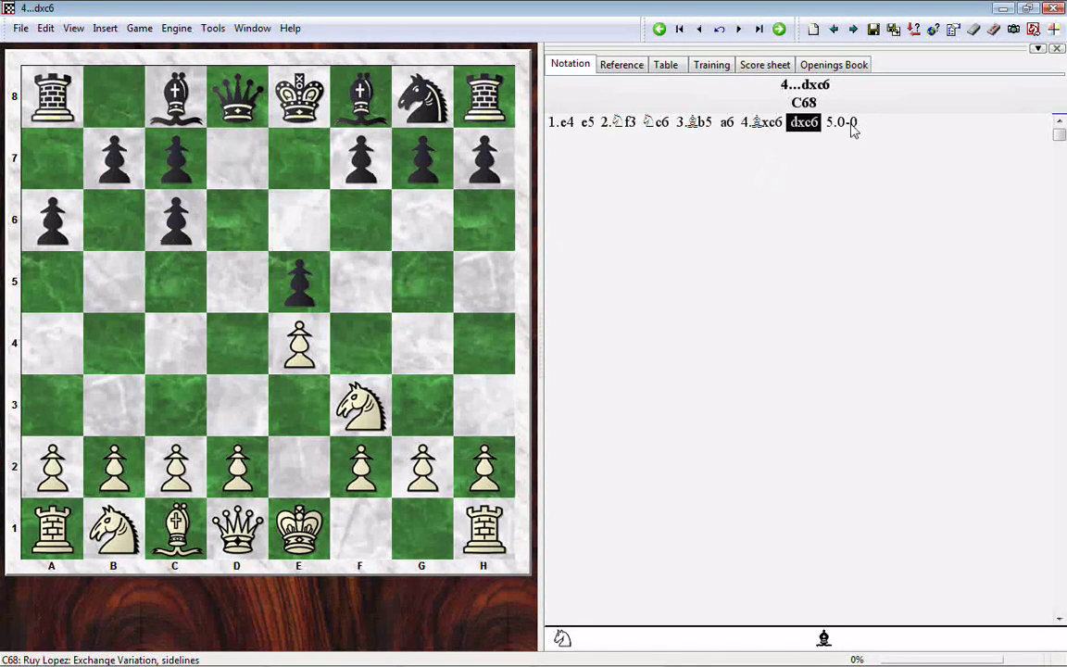
key("Right")
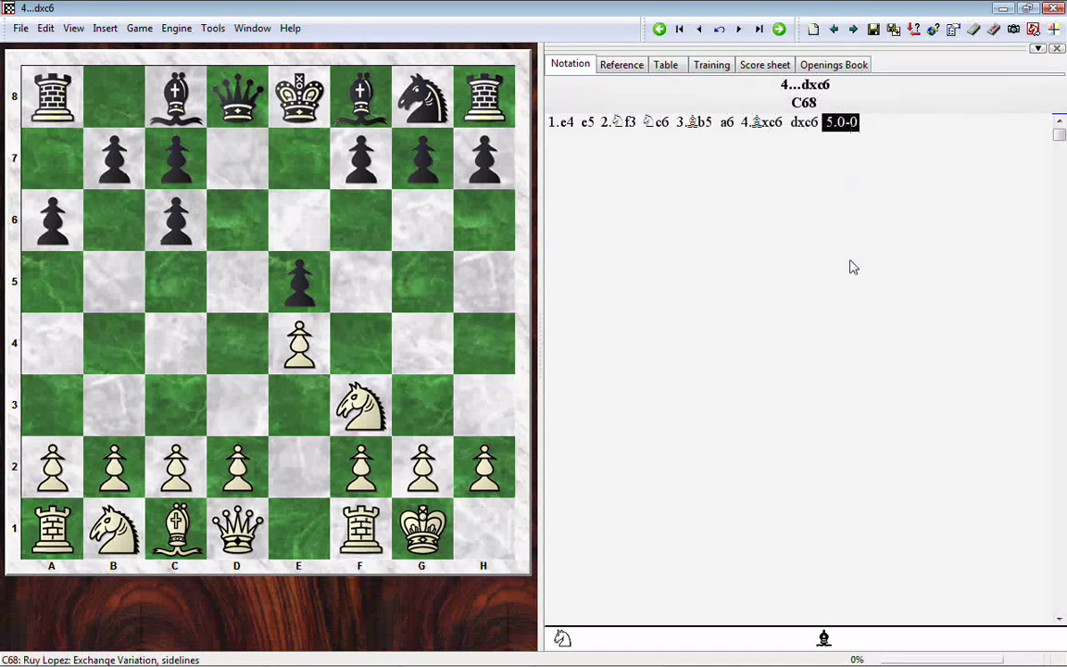
key("Left")
key("Left")
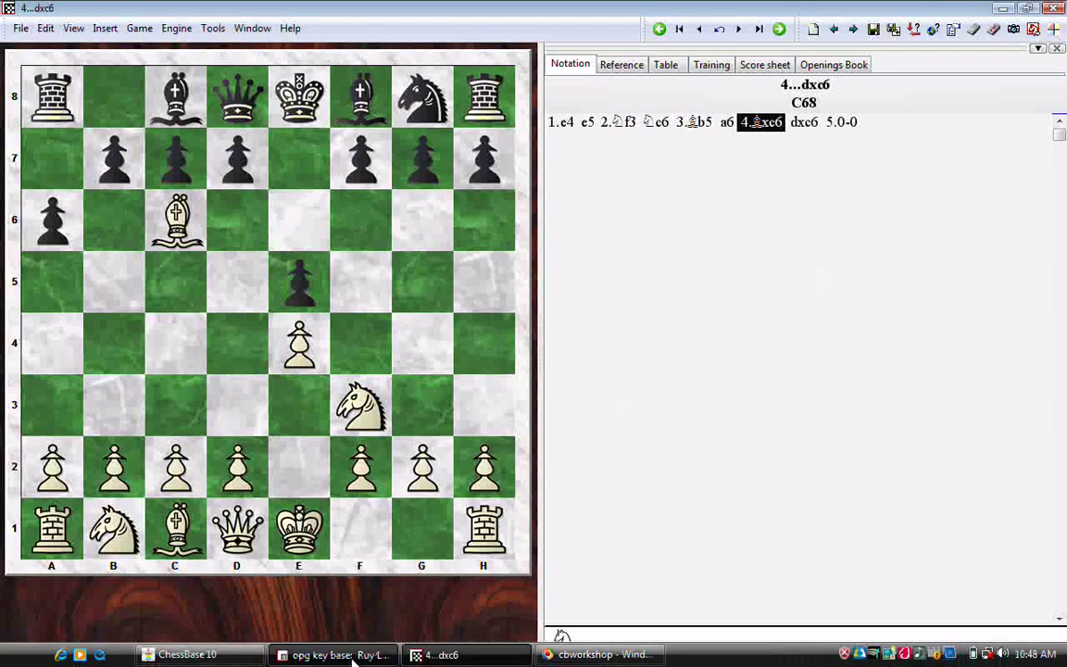
- Return to the 4...dxc6 game board and advance to the position after 4...dxc6
left_click(352, 655)
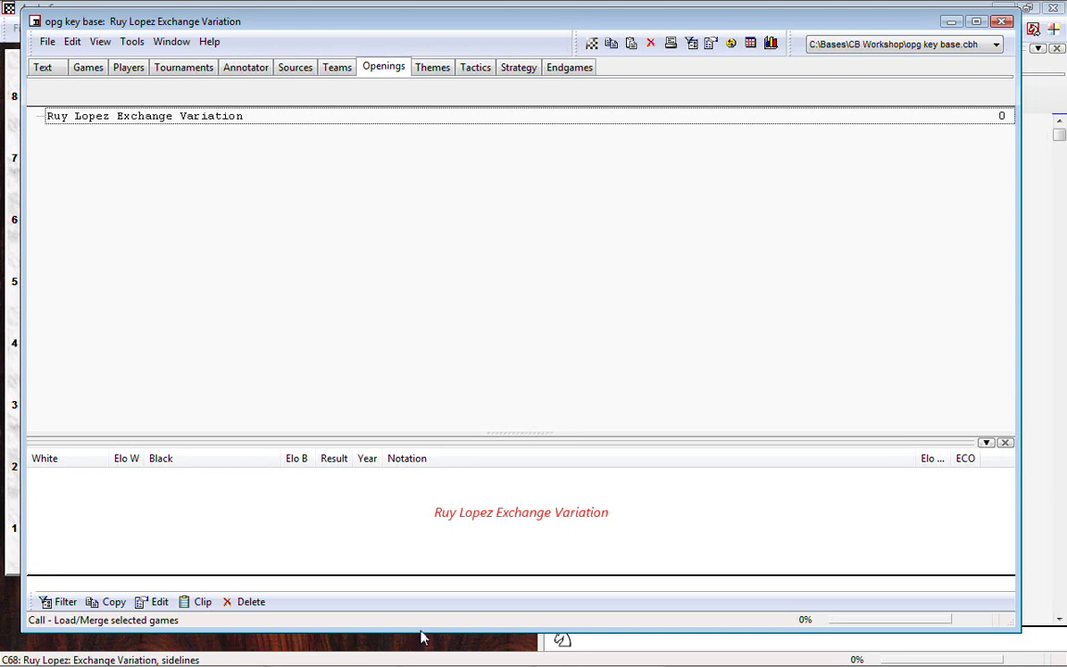
left_click(463, 659)
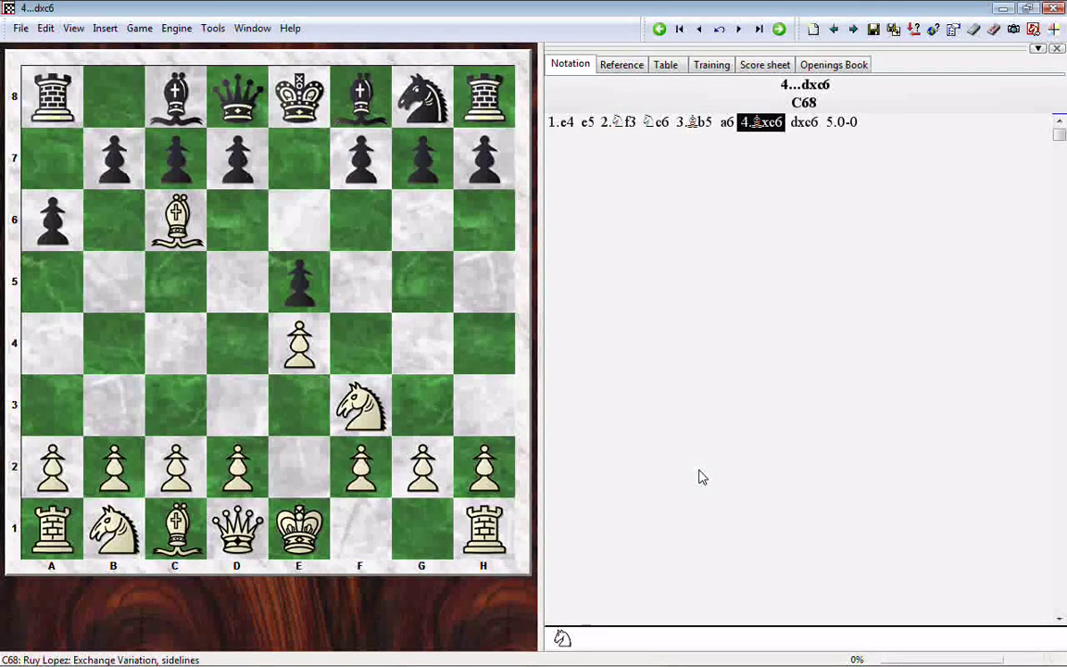
key("Right")
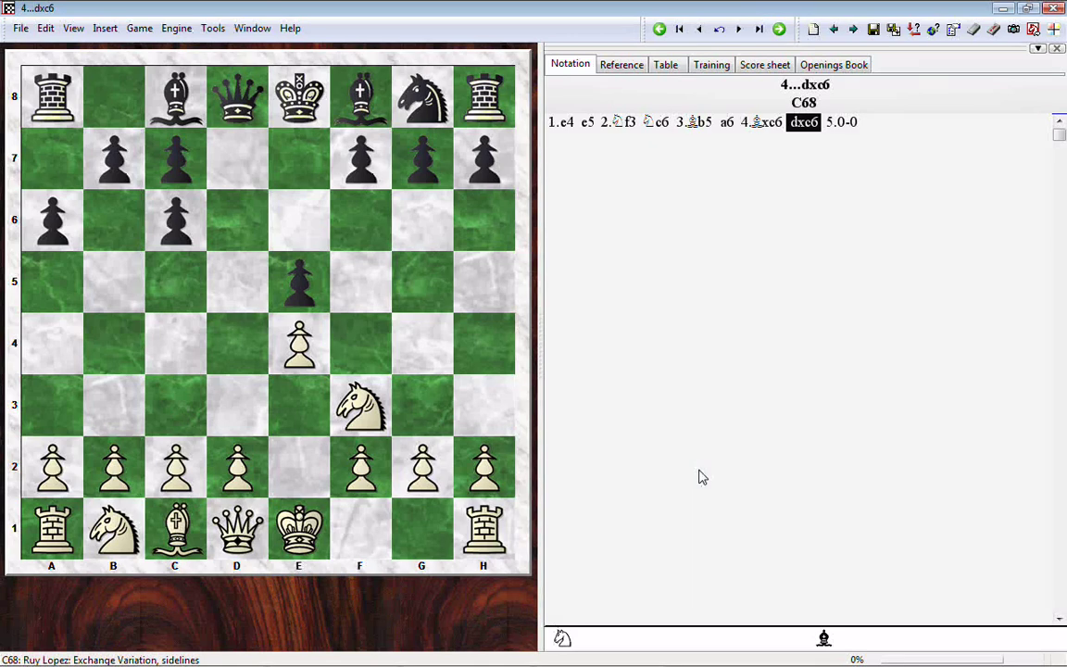
- Choose Edit > Insert new Subkey on the Exchange Variation key, bringing up the 4...dxc6 position
mouse_move(377, 656)
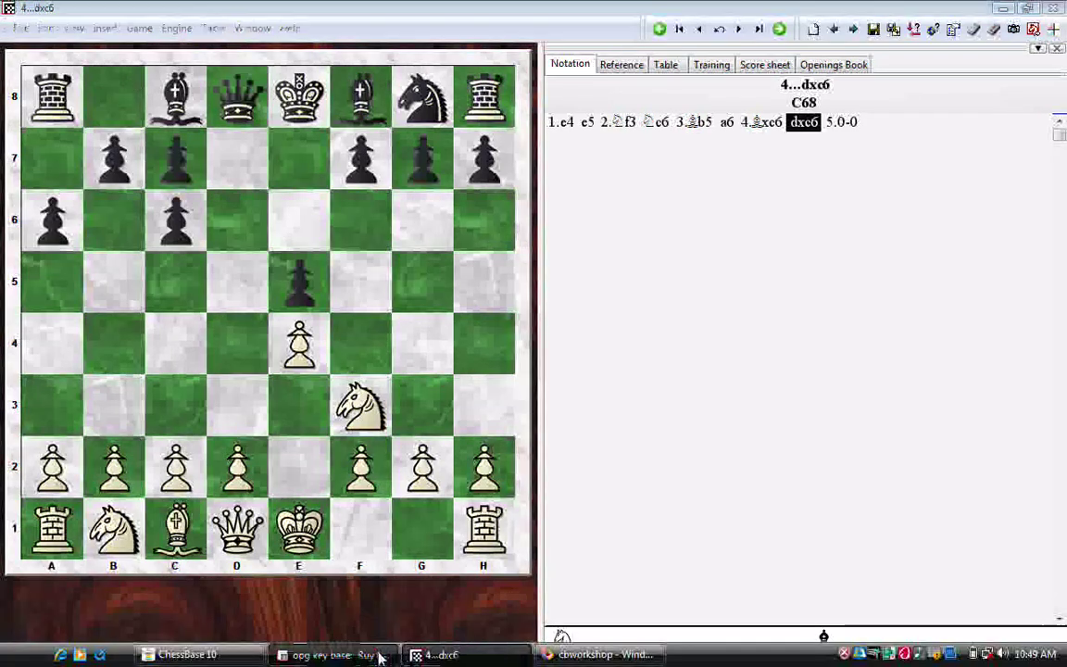
left_click(333, 655)
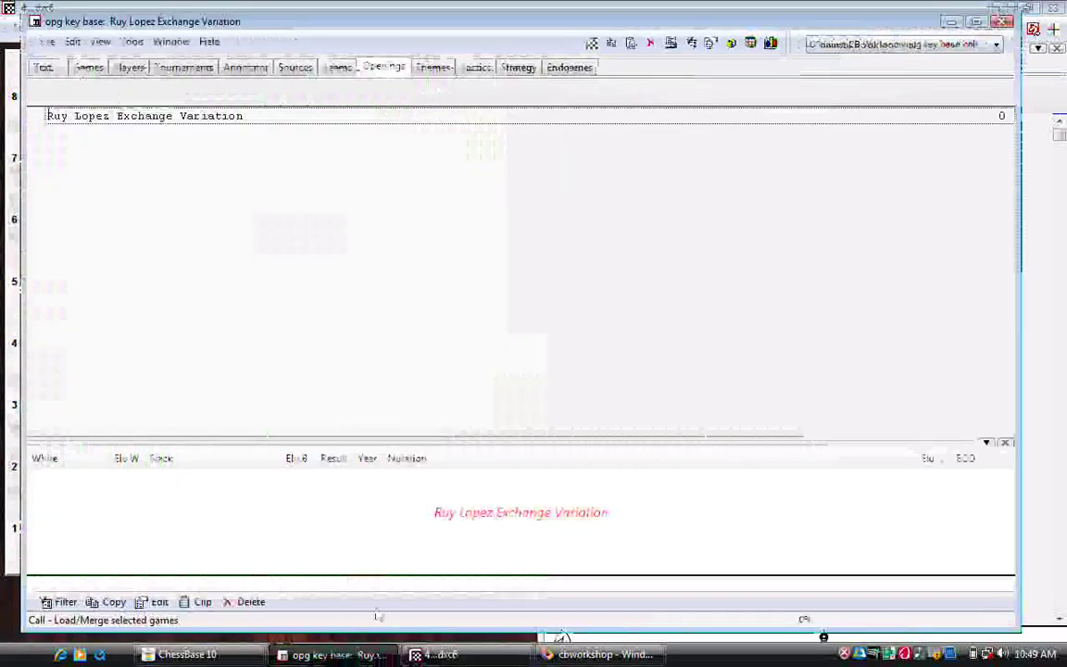
left_click(250, 119)
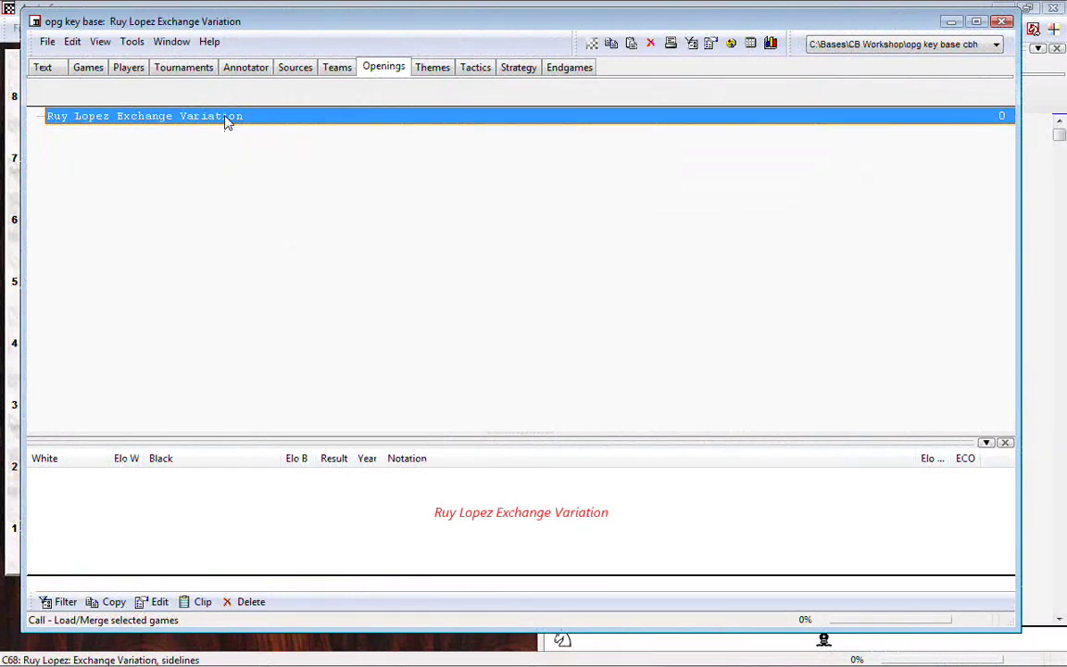
right_click(226, 123)
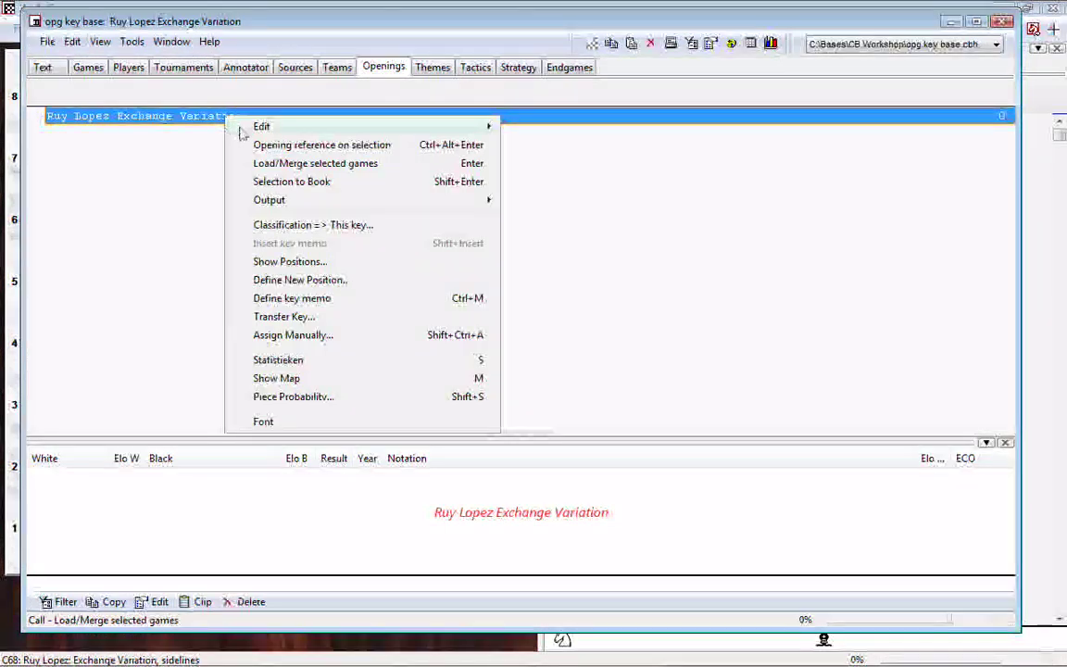
mouse_move(241, 131)
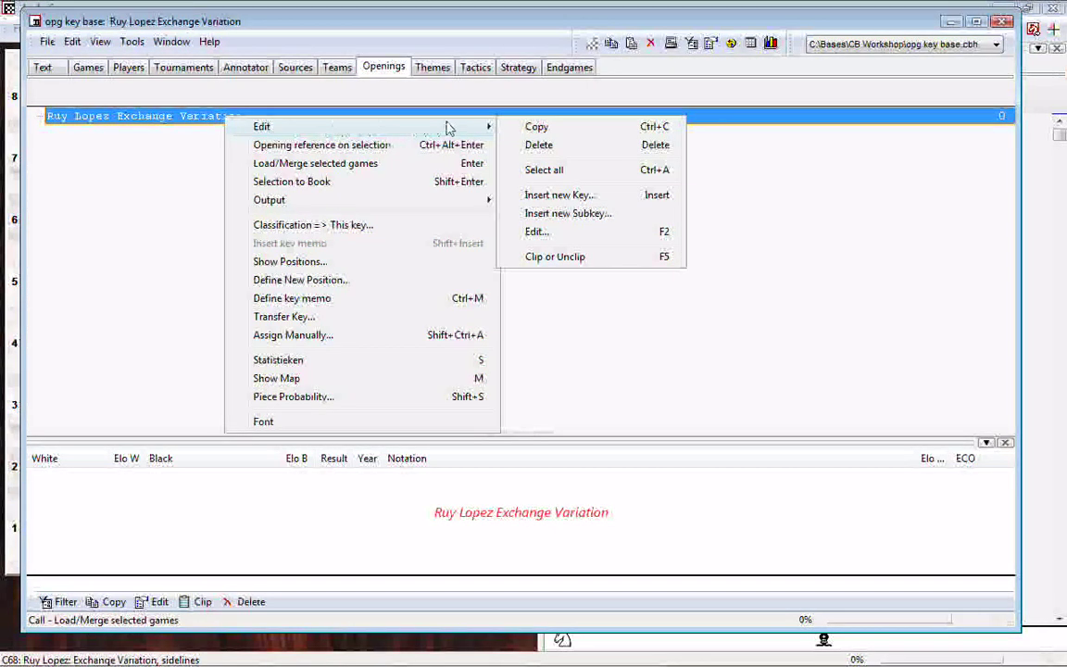
left_click(114, 240)
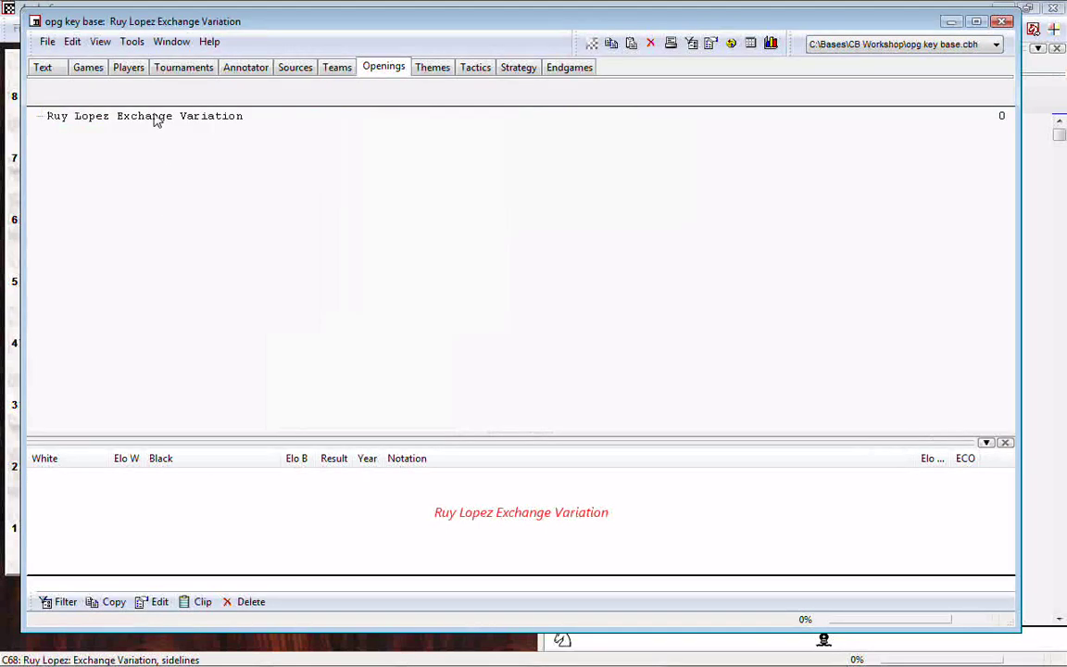
right_click(196, 122)
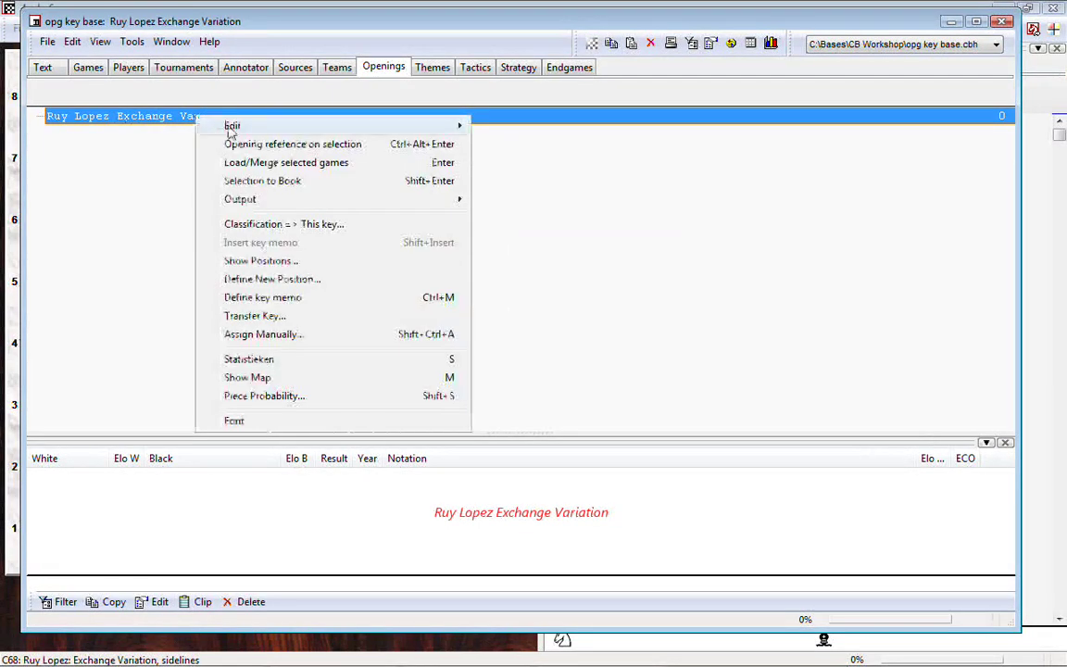
mouse_move(385, 128)
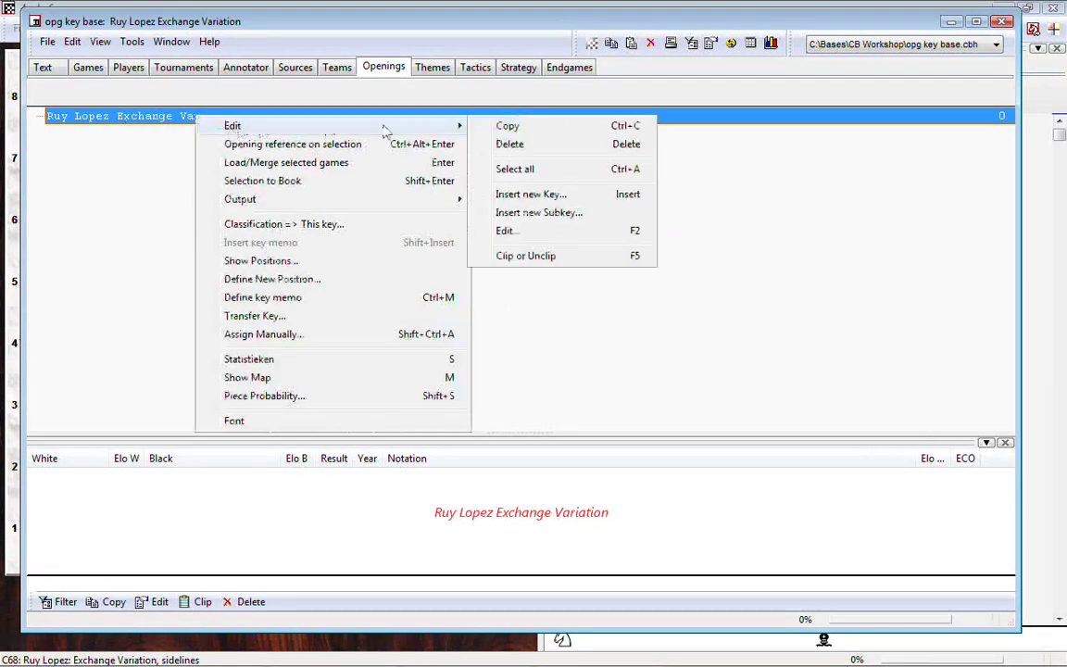
left_click(526, 215)
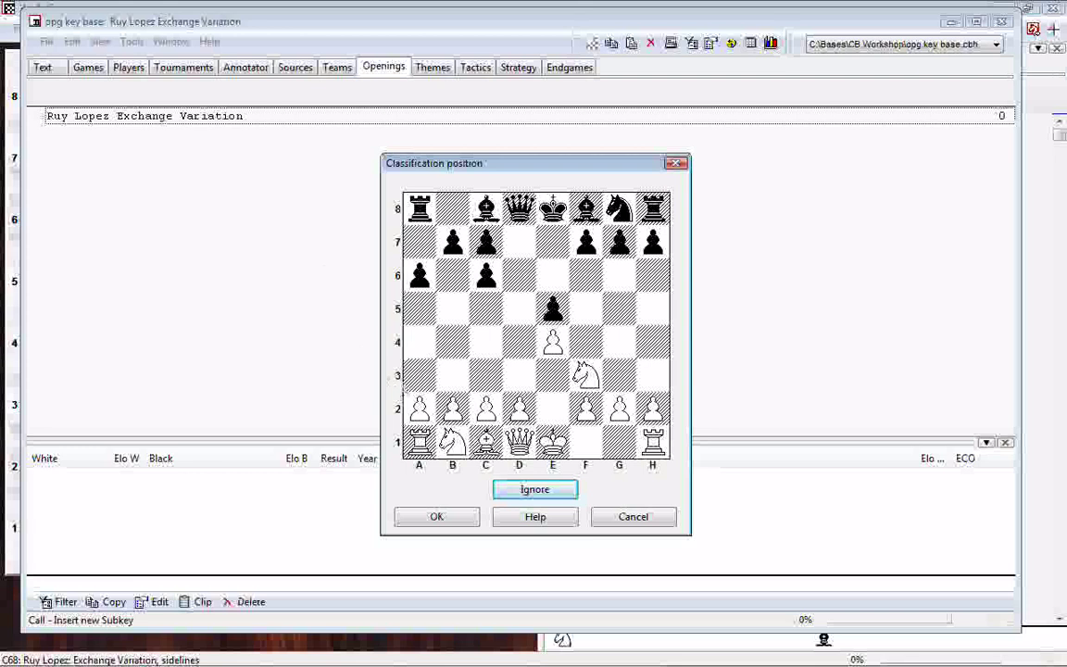
- Confirm the 4.Bxc6 dxc6 classification position for the new subkey
left_click(433, 519)
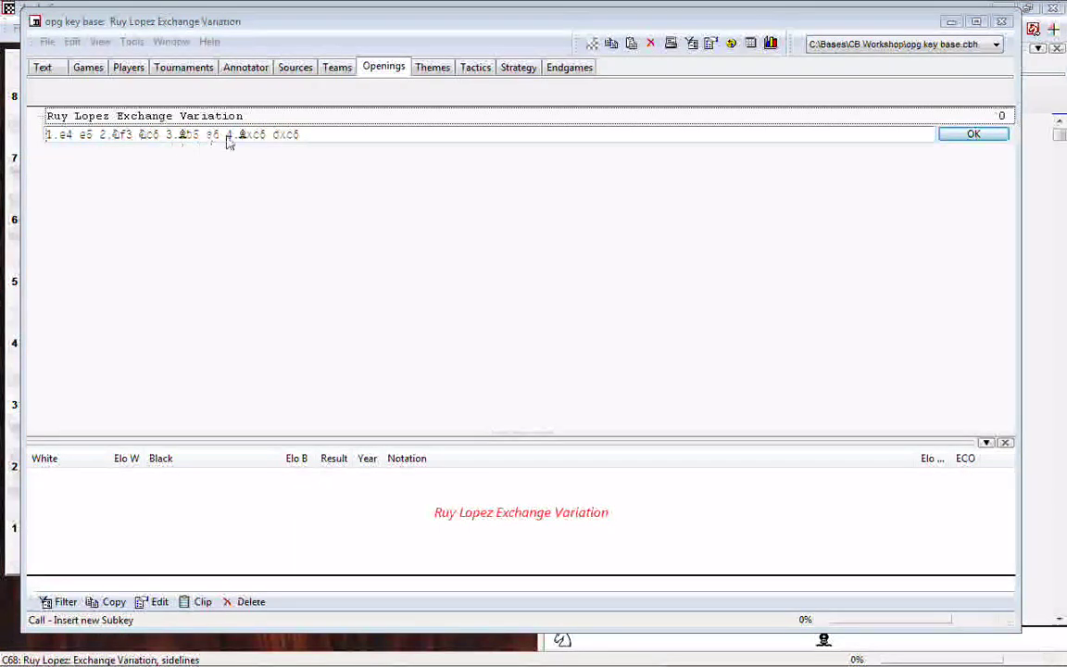
- Trim the subkey's move line to read '4...dxc6' and save the subkey
left_click_drag(227, 137, 43, 139)
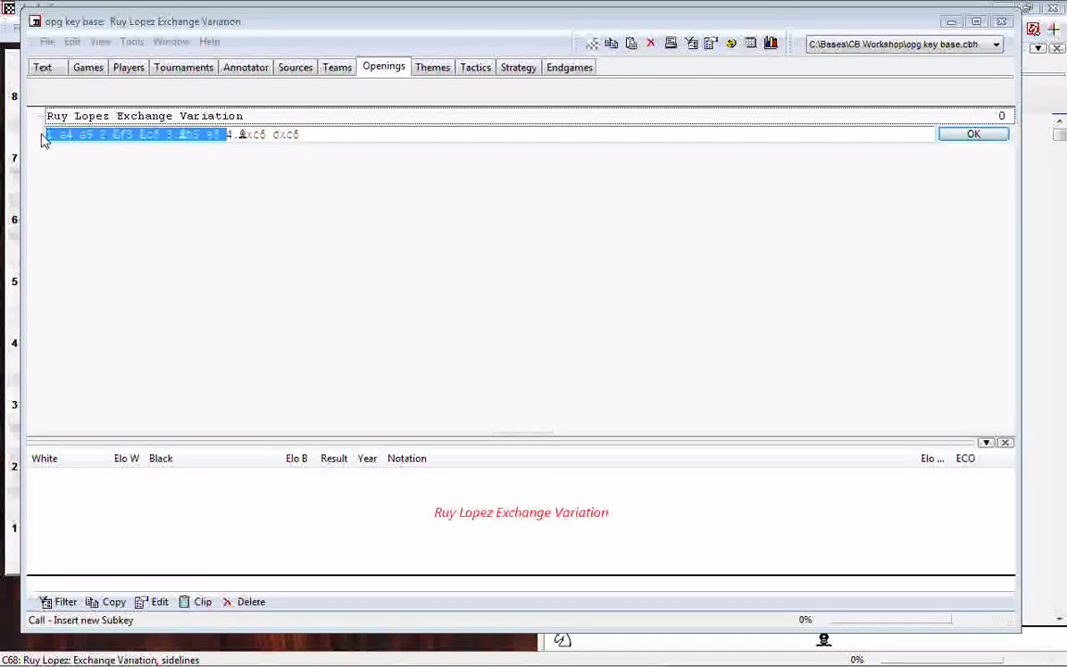
key("Delete")
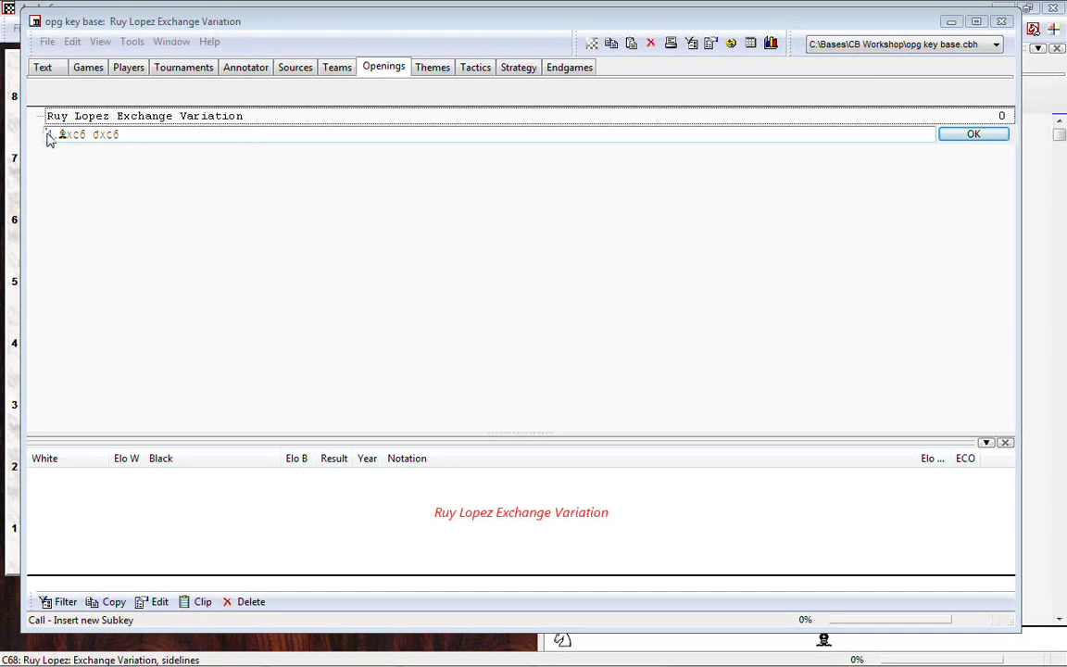
left_click(59, 139)
key("Delete")
key("Delete")
key("Delete")
key("Delete")
key("Delete")
type("...")
key("BackSpace")
key("Return")
left_click(972, 135)
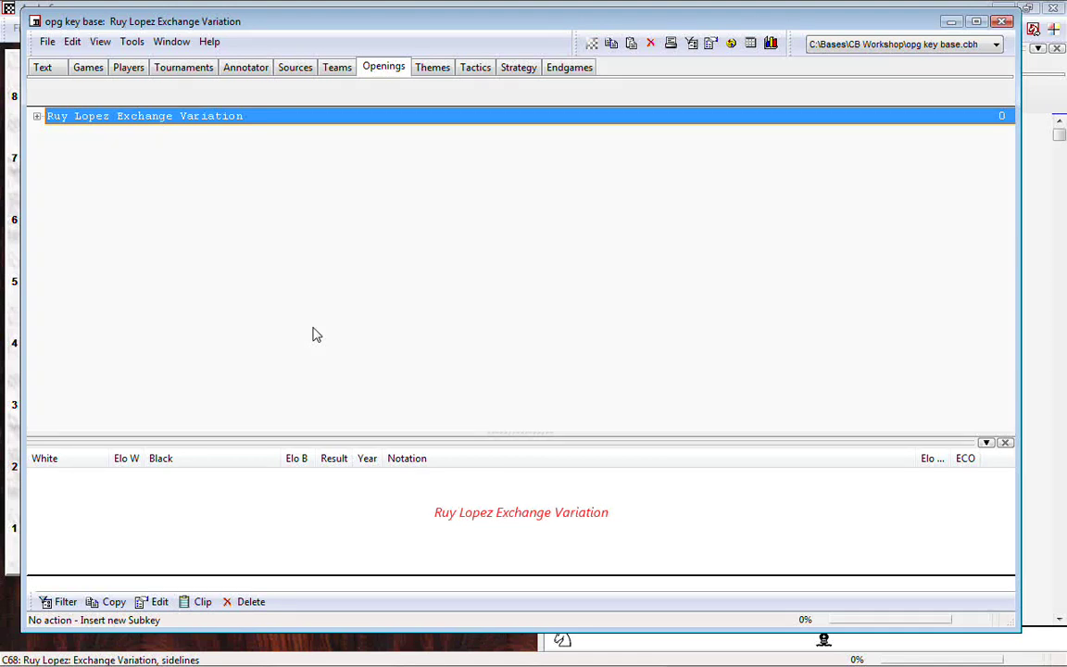
- Expand the Exchange Variation key to reveal 4...dxc6, then bring back the 4...dxc6 board
left_click(37, 118)
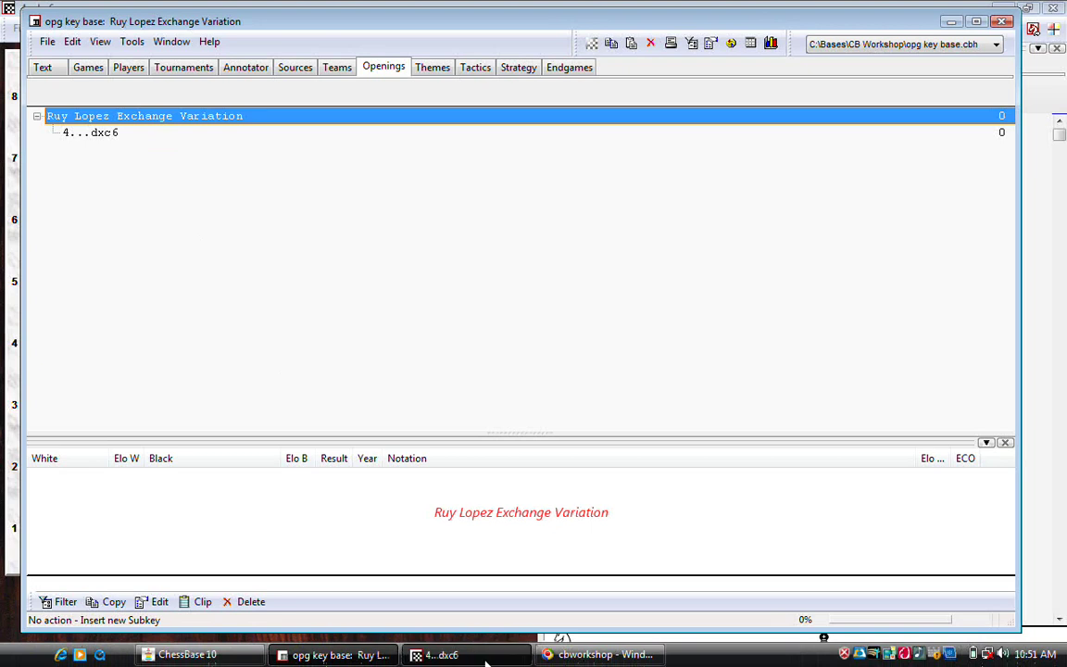
left_click(486, 661)
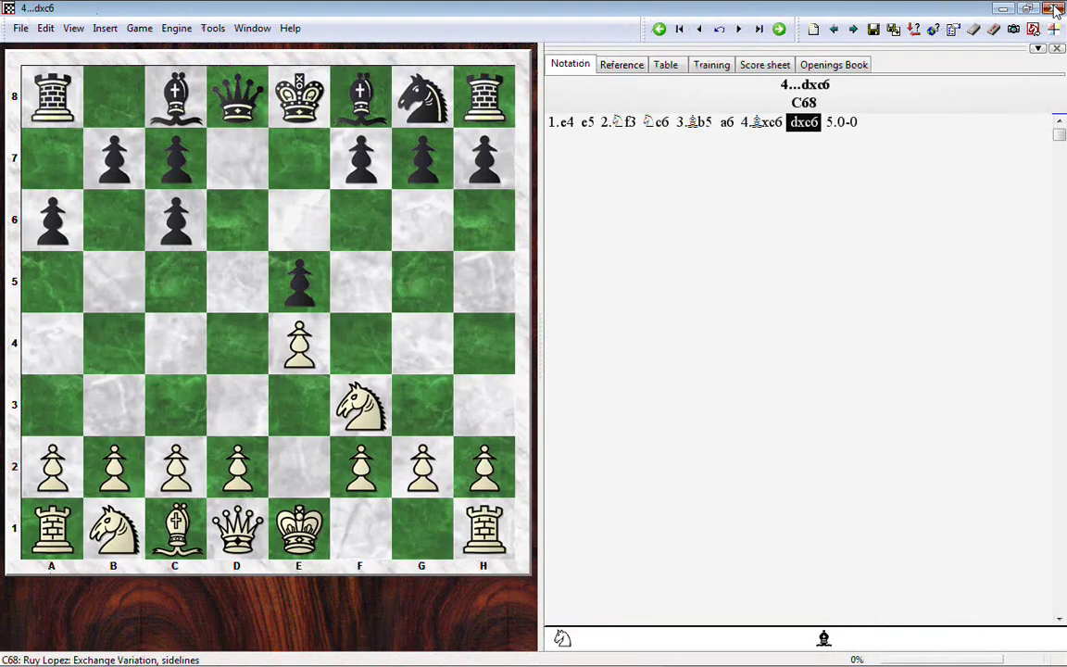
- Close the 4...dxc6 board and view game 1 (4...bxc6) at its final position, then return to the two-game list
left_click(1055, 9)
left_click(88, 67)
left_click(136, 107)
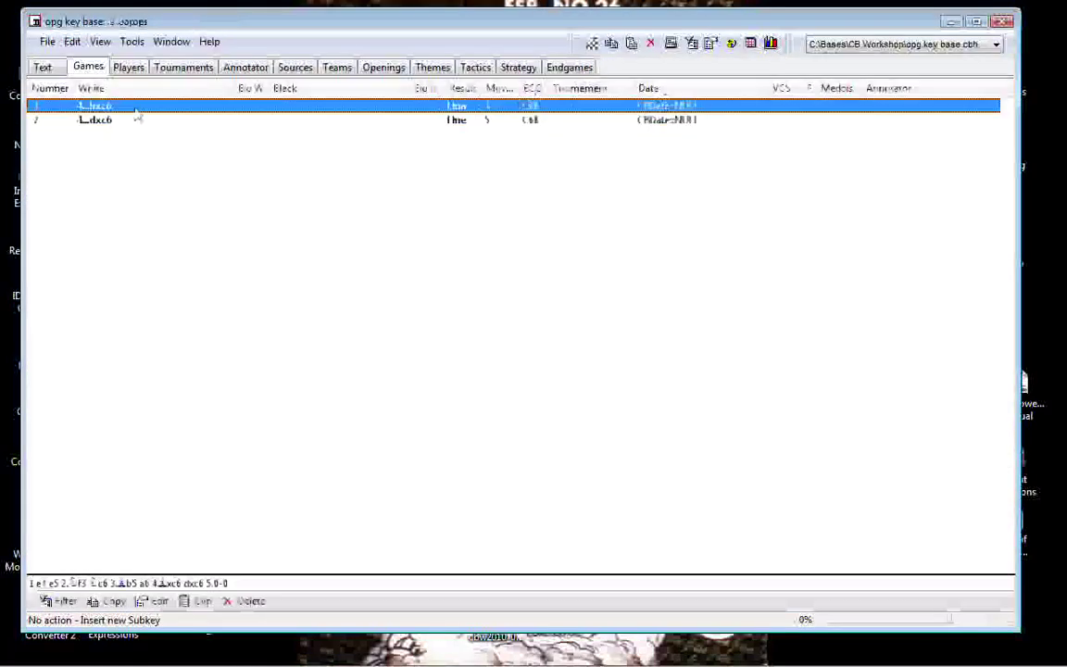
double_click(137, 112)
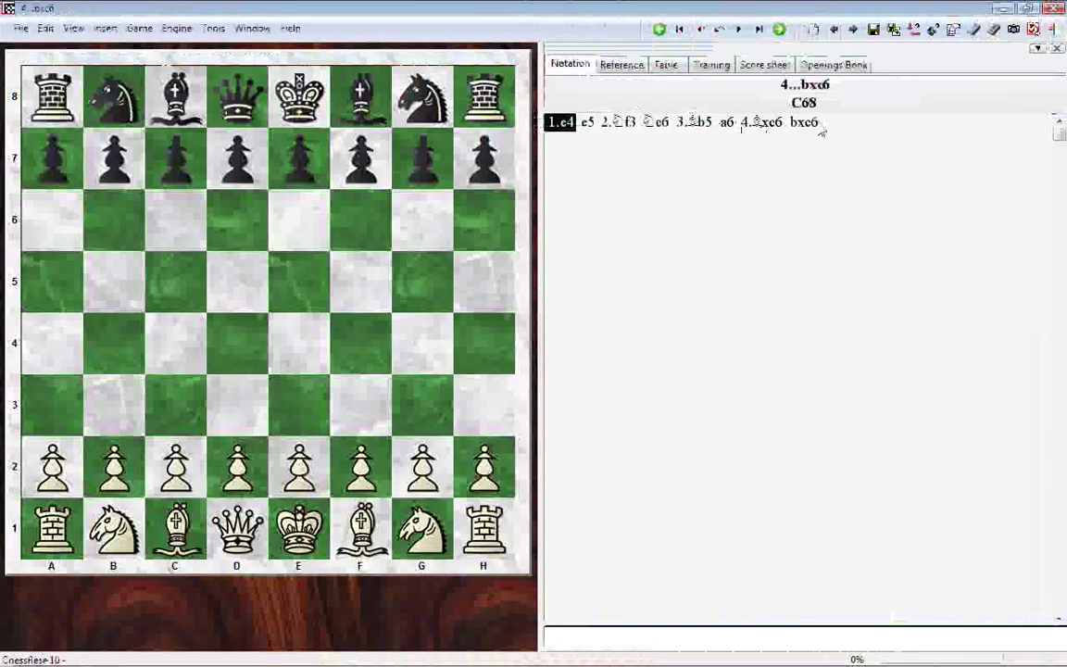
left_click(811, 130)
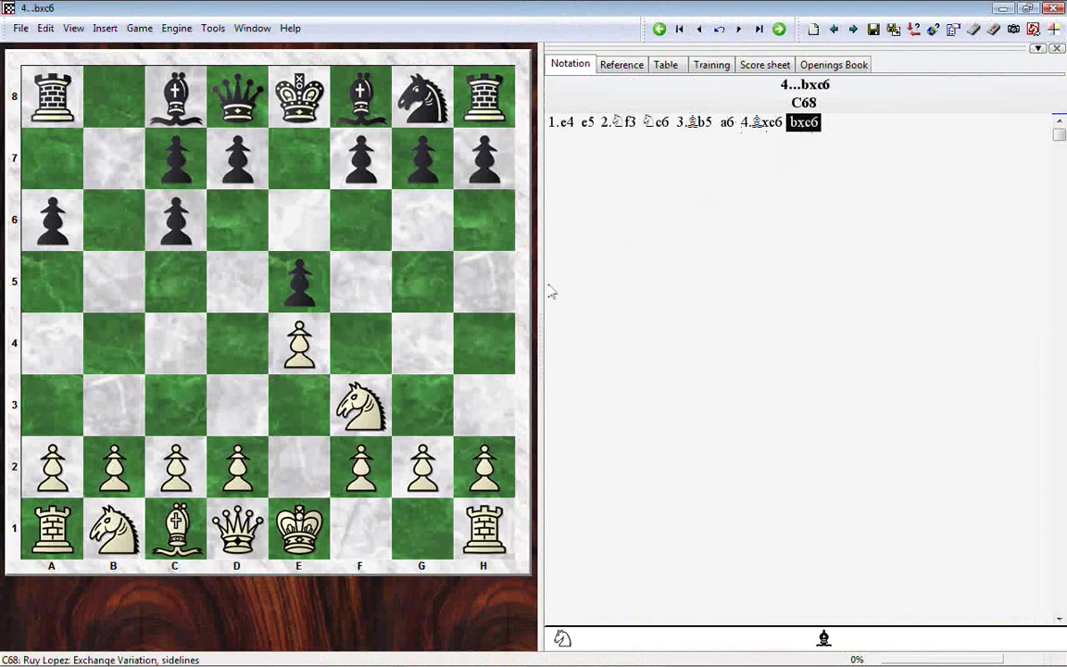
mouse_move(403, 663)
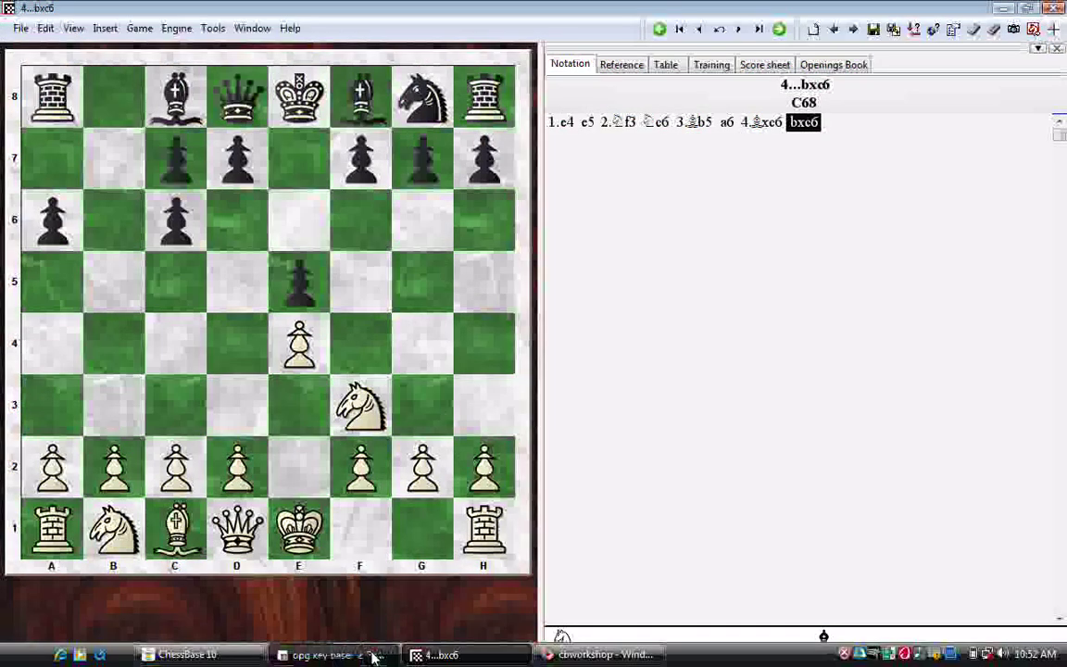
left_click(319, 663)
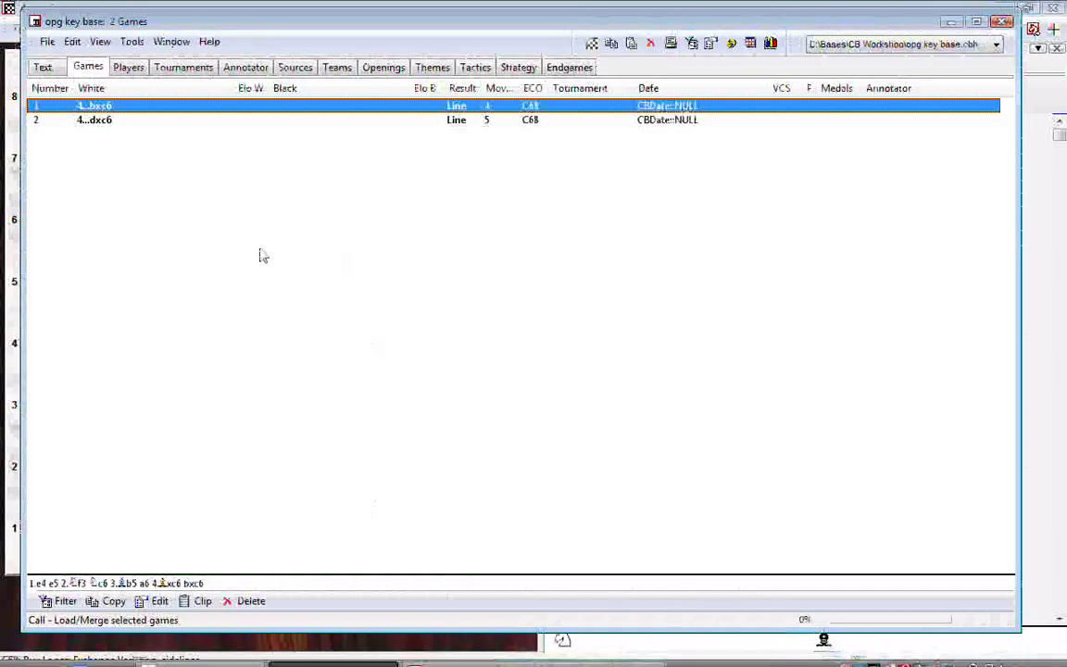
- In the Openings tree, insert another subkey under Ruy Lopez Exchange Variation at the 4.Bxc6 bxc6 position
left_click(385, 69)
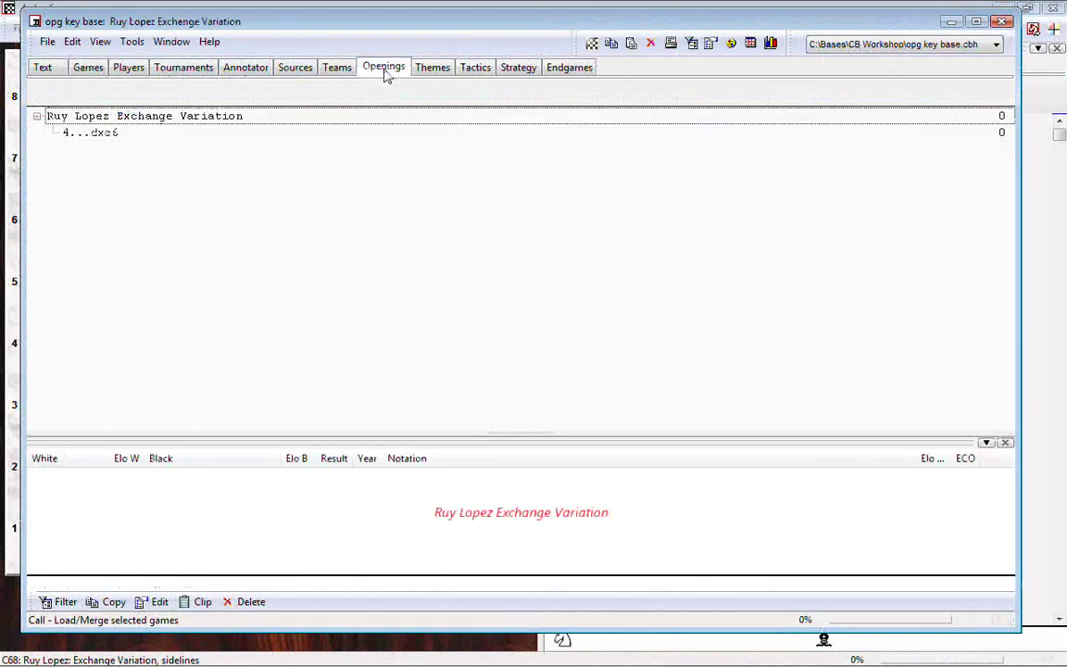
left_click(130, 123)
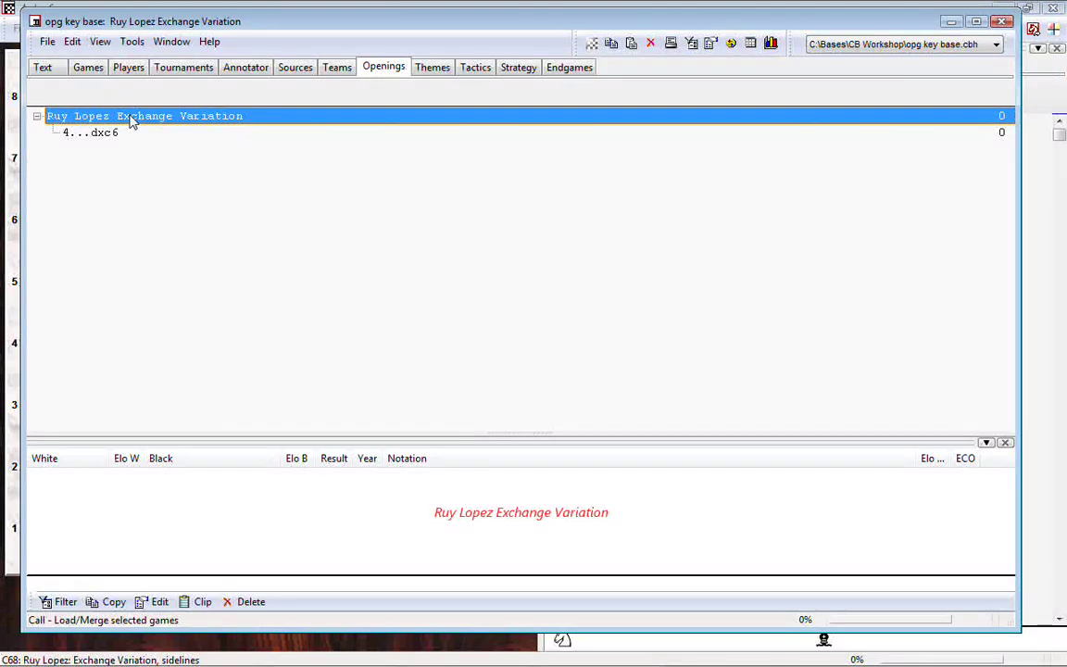
right_click(131, 123)
mouse_move(137, 124)
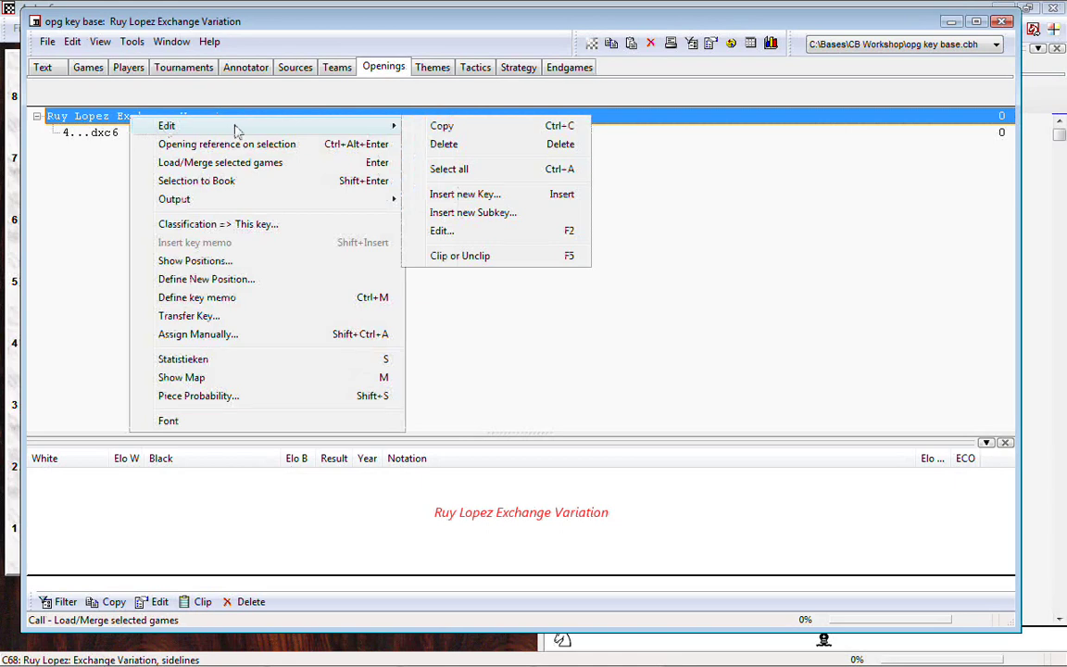
left_click(454, 213)
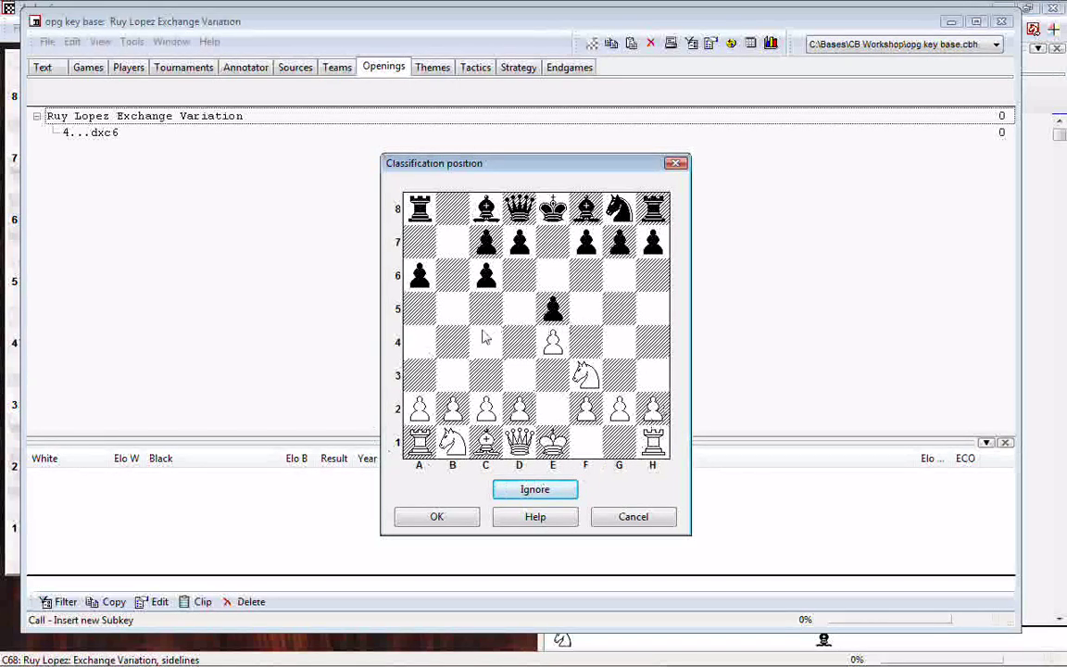
- Accept the 4...bxc6 position, edit the line to '4...bxc6', save it, and refresh the Exchange Variation branch
left_click(443, 522)
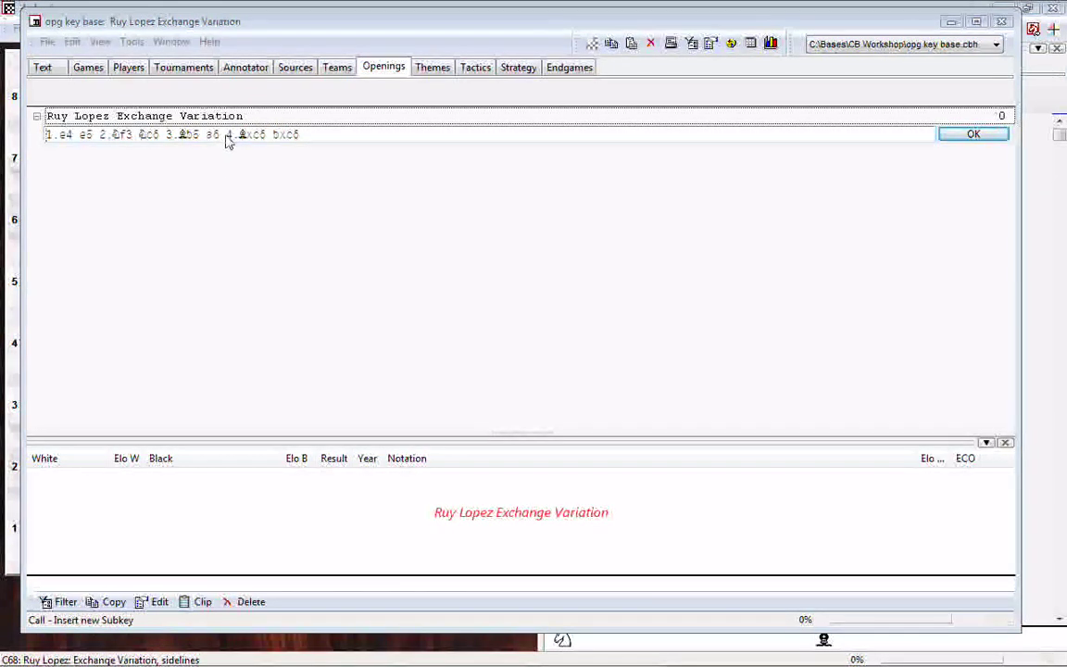
left_click_drag(227, 139, 42, 136)
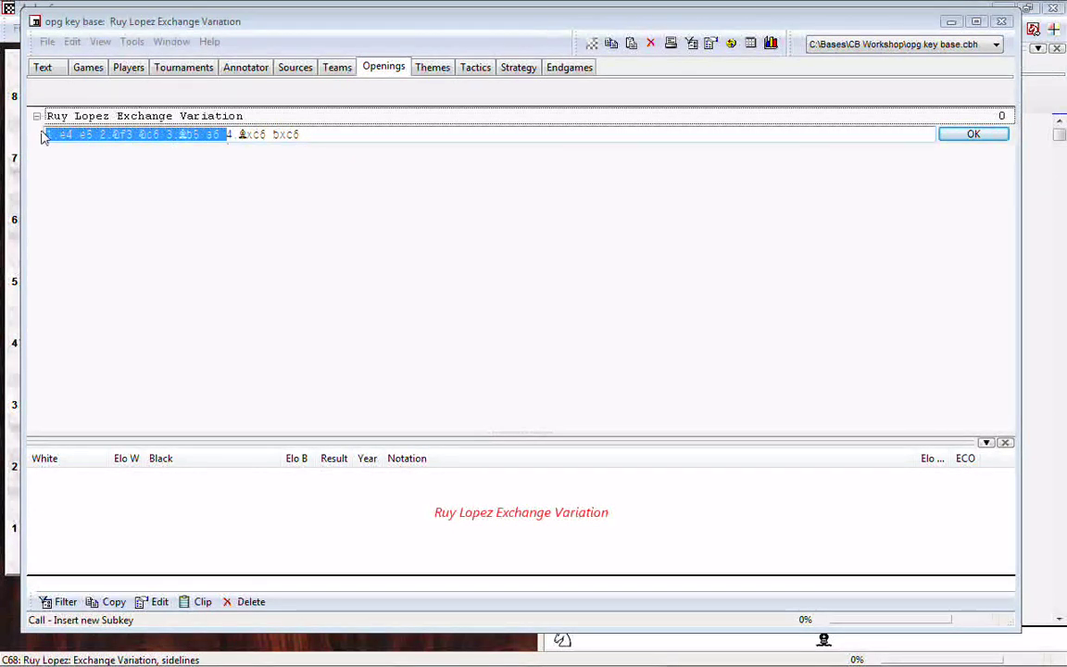
key("Delete")
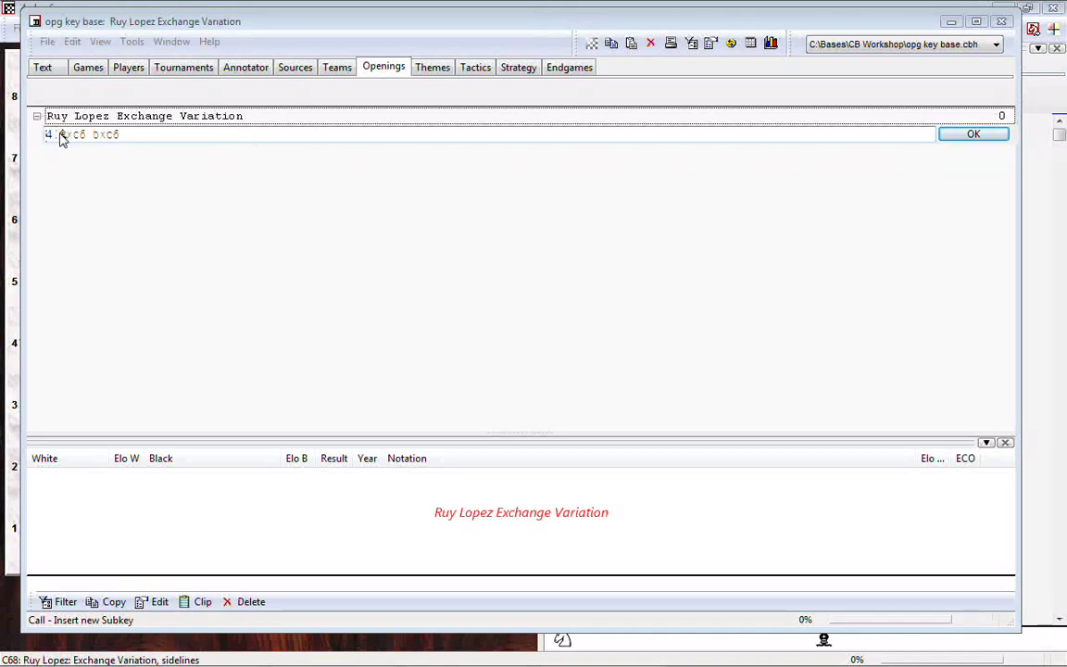
left_click_drag(61, 137, 93, 139)
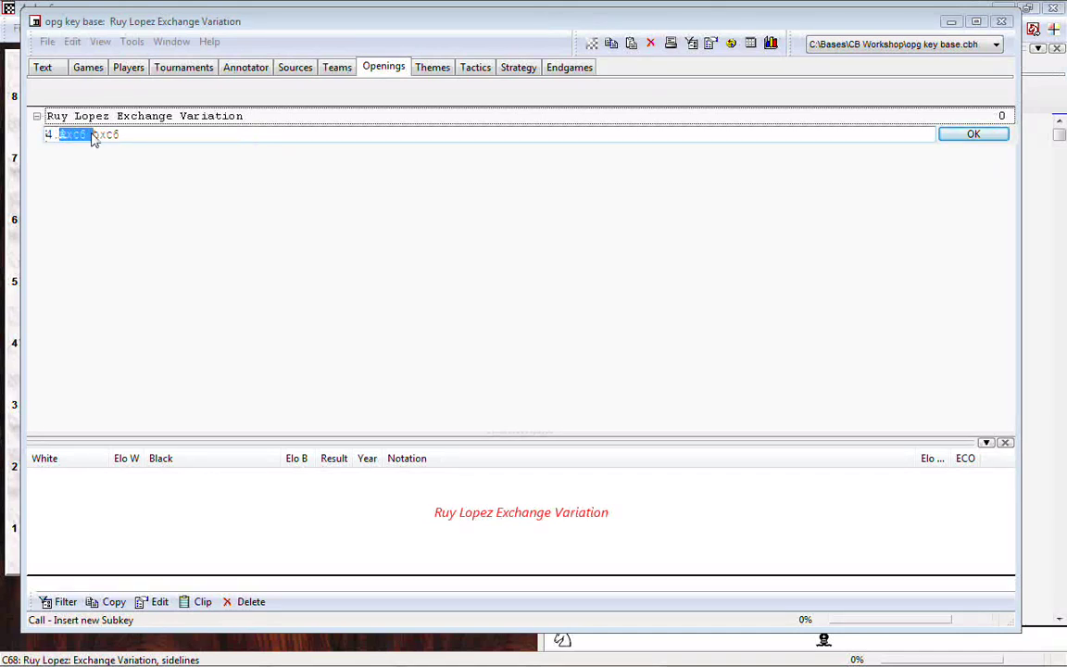
type("..")
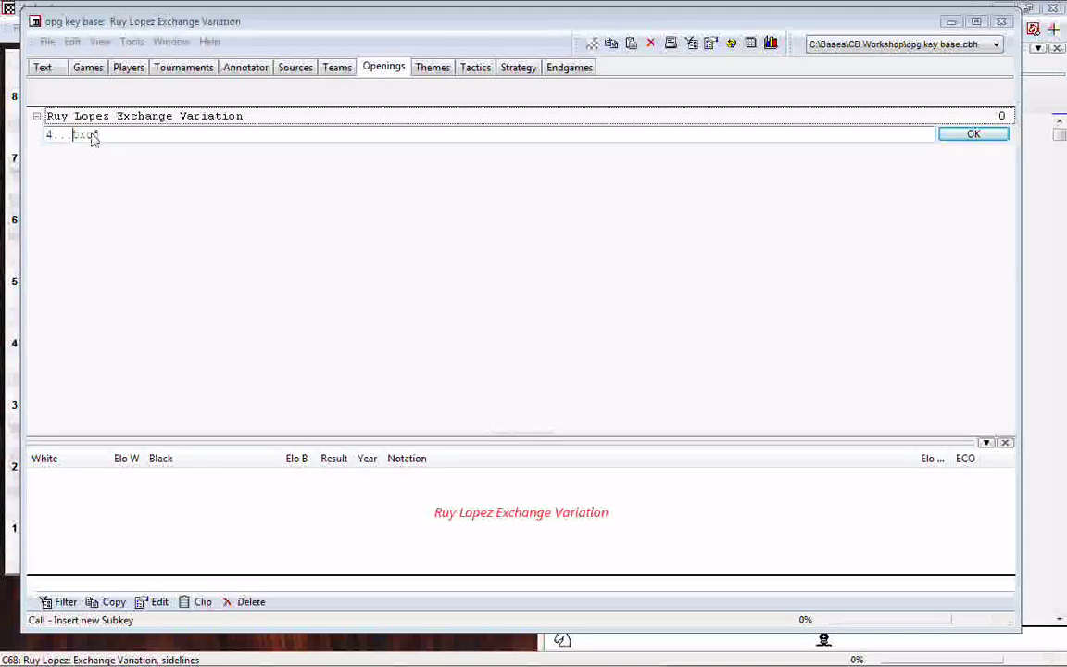
left_click(973, 135)
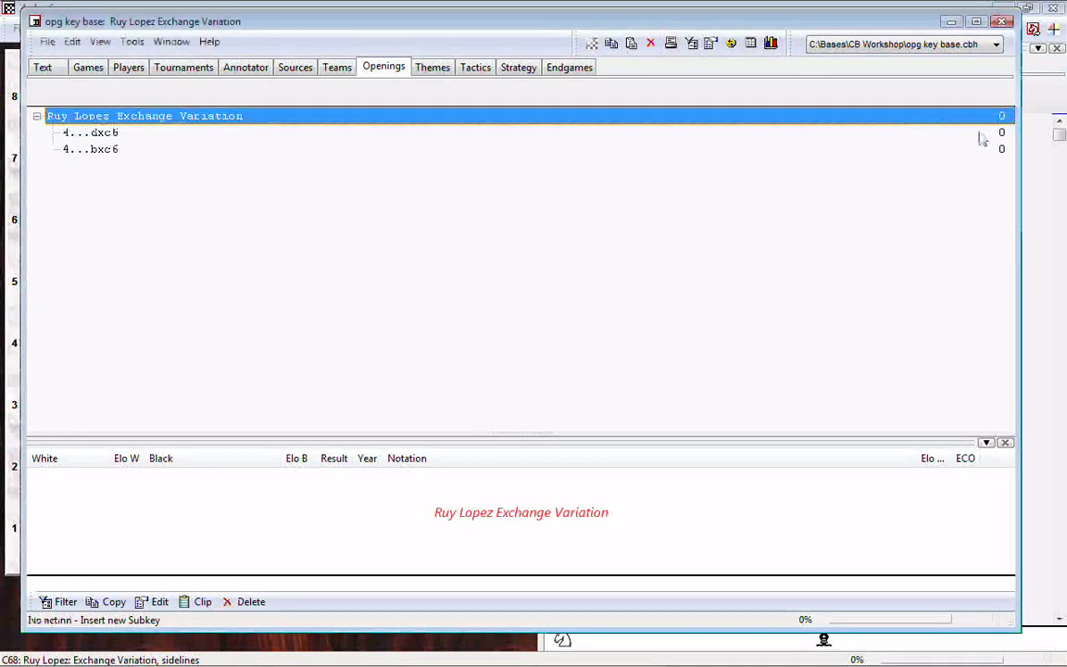
left_click(37, 118)
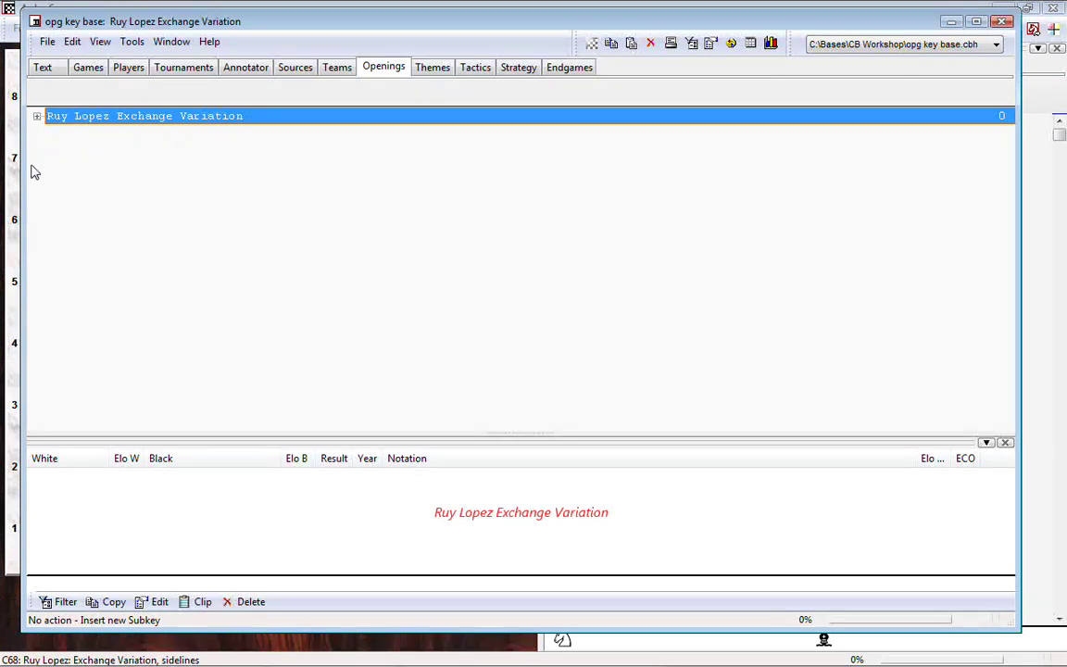
left_click(37, 117)
left_click(118, 135)
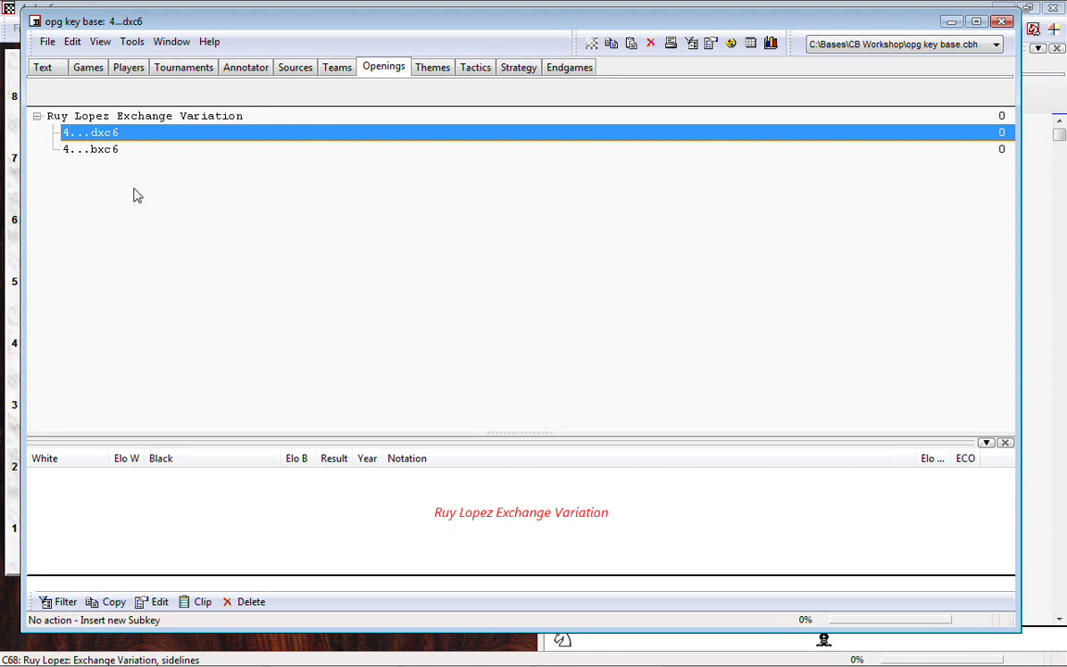
- Define the 4...bxc6 subkey as the key memo using Define key memo (Ctrl+M)
left_click(111, 151)
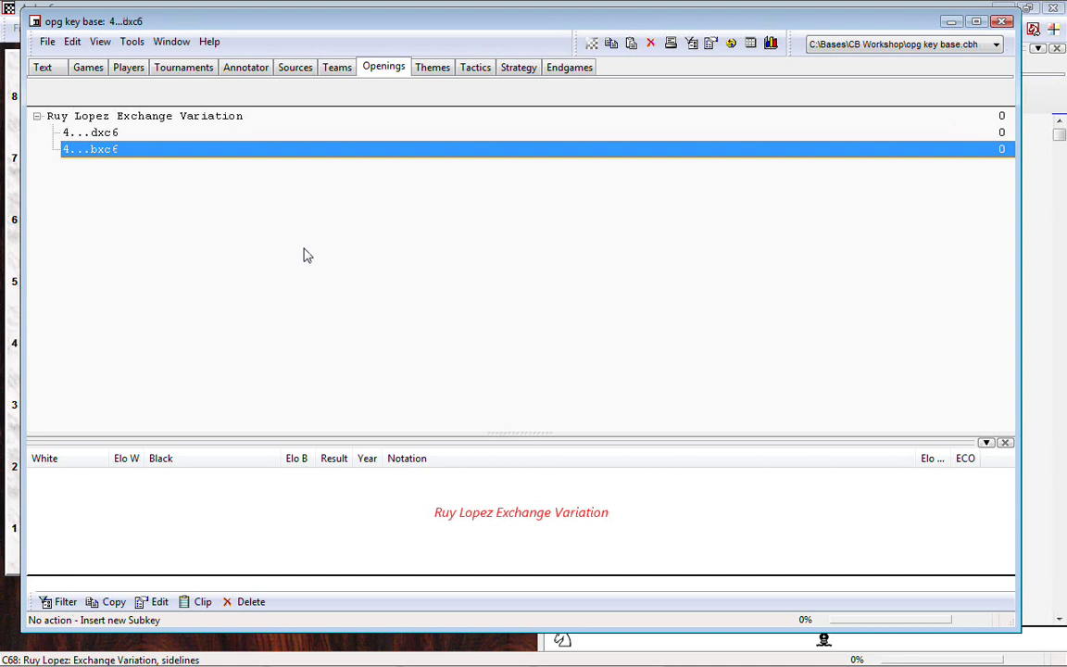
right_click(118, 157)
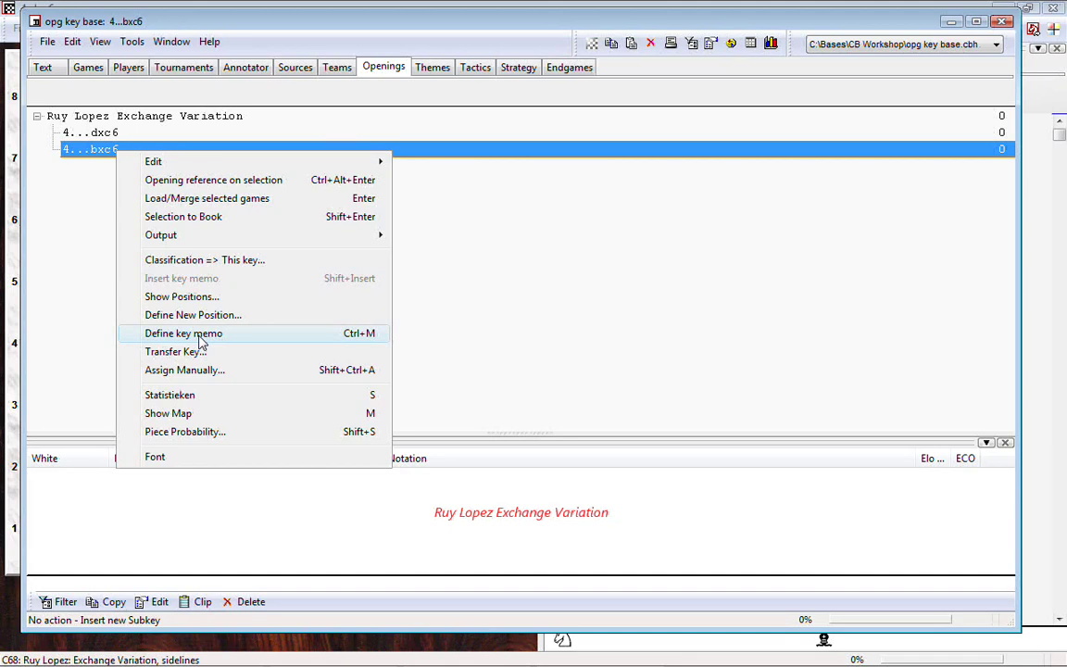
left_click(514, 333)
left_click(102, 152)
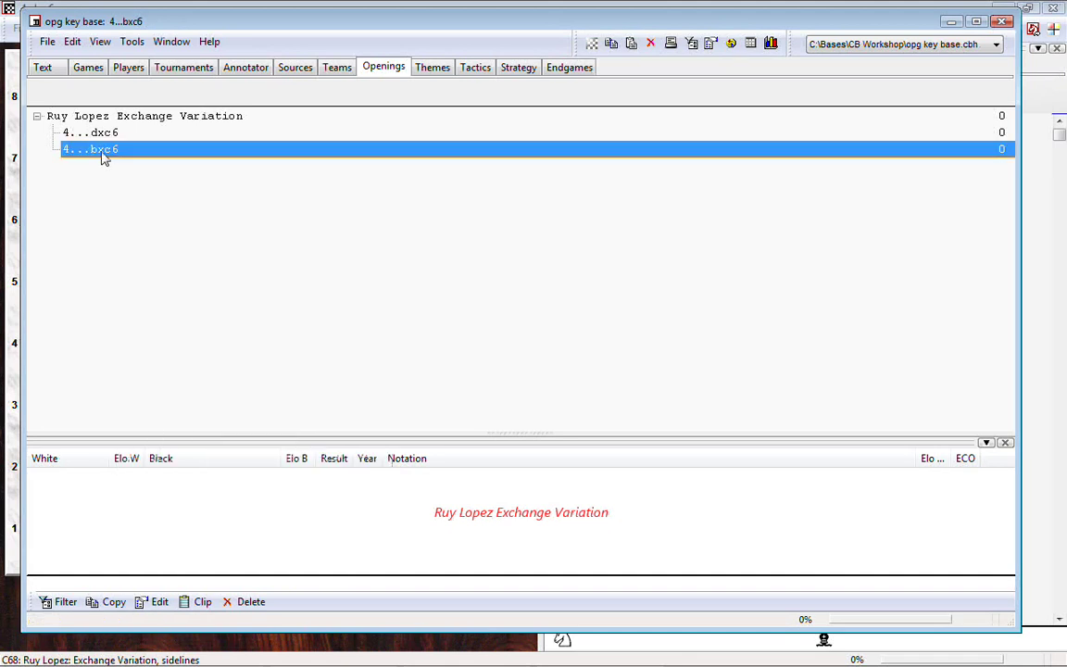
right_click(102, 158)
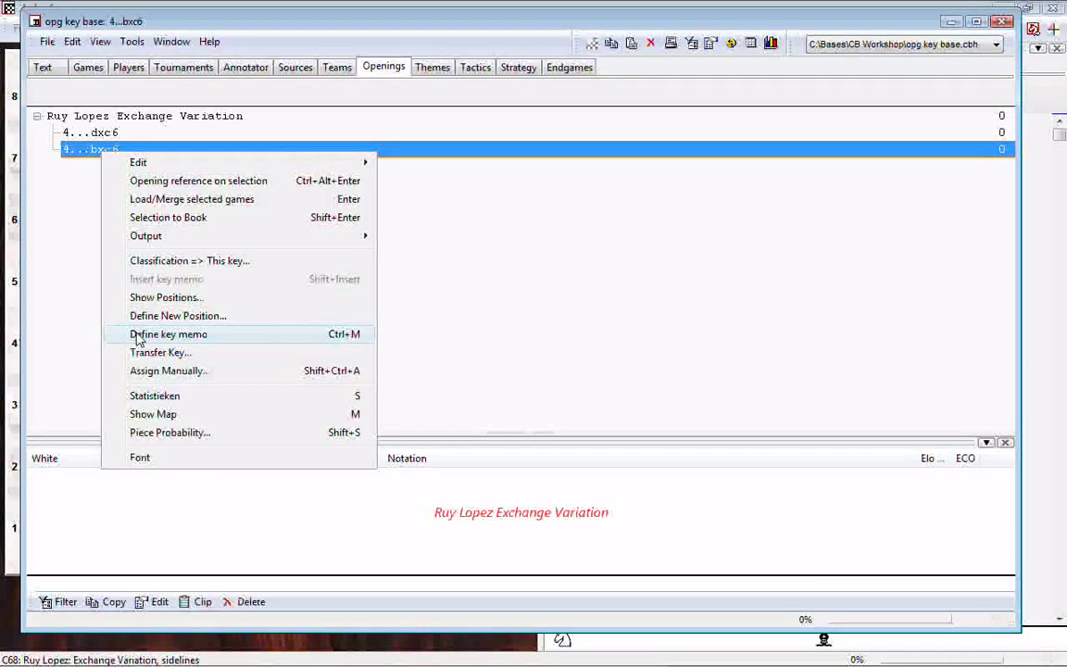
left_click(137, 338)
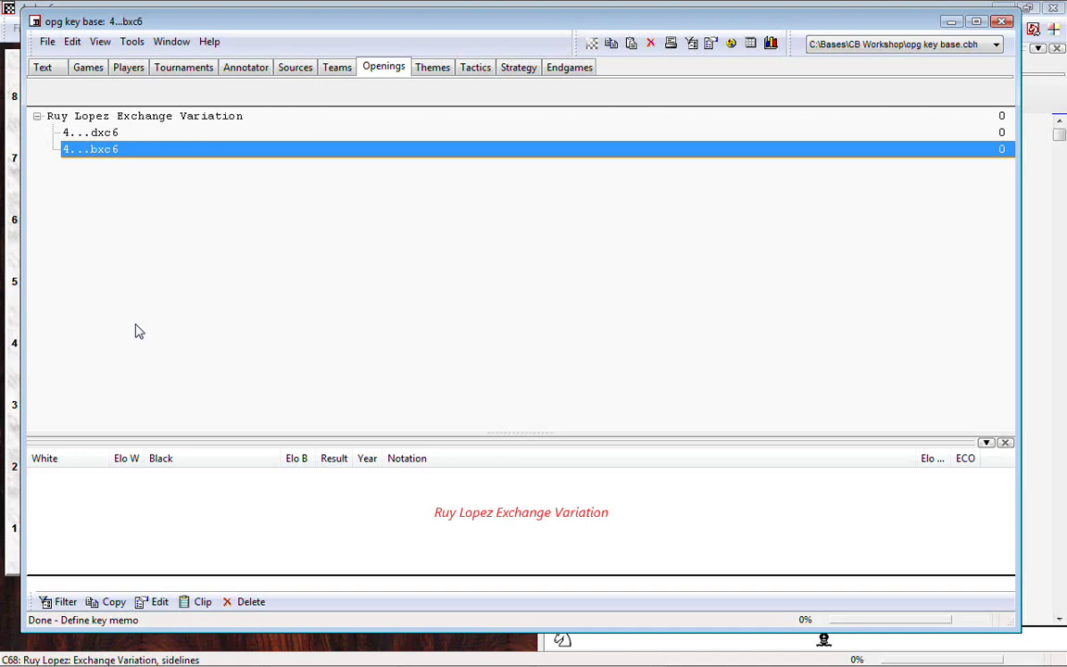
- Insert the 4...bxc6 key memo above the 4...dxc6 subkey
left_click(101, 132)
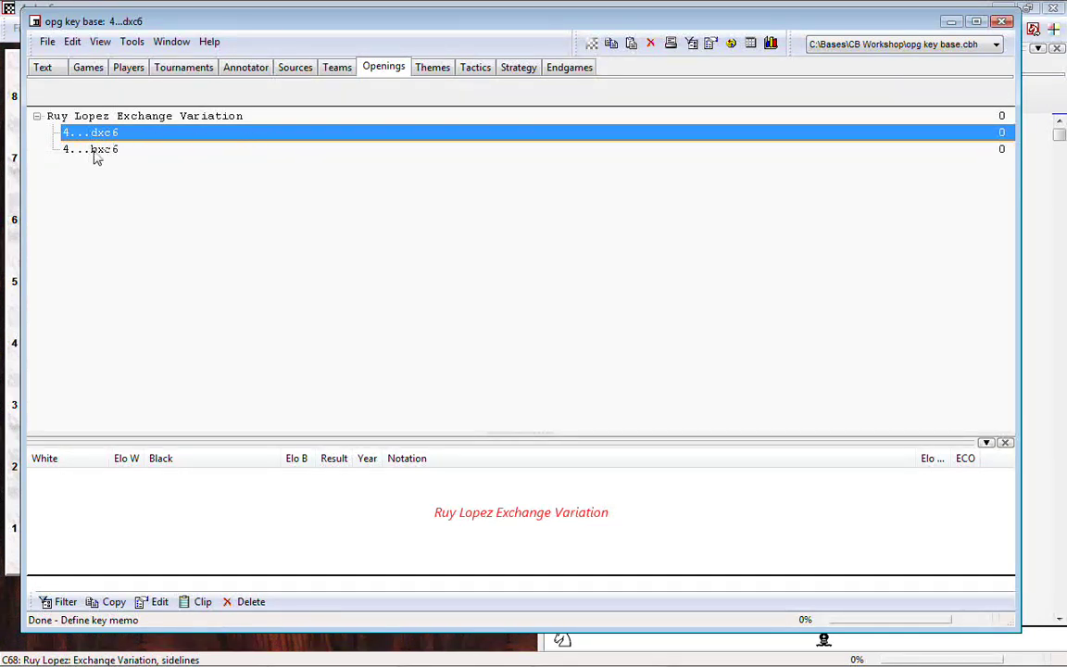
right_click(155, 137)
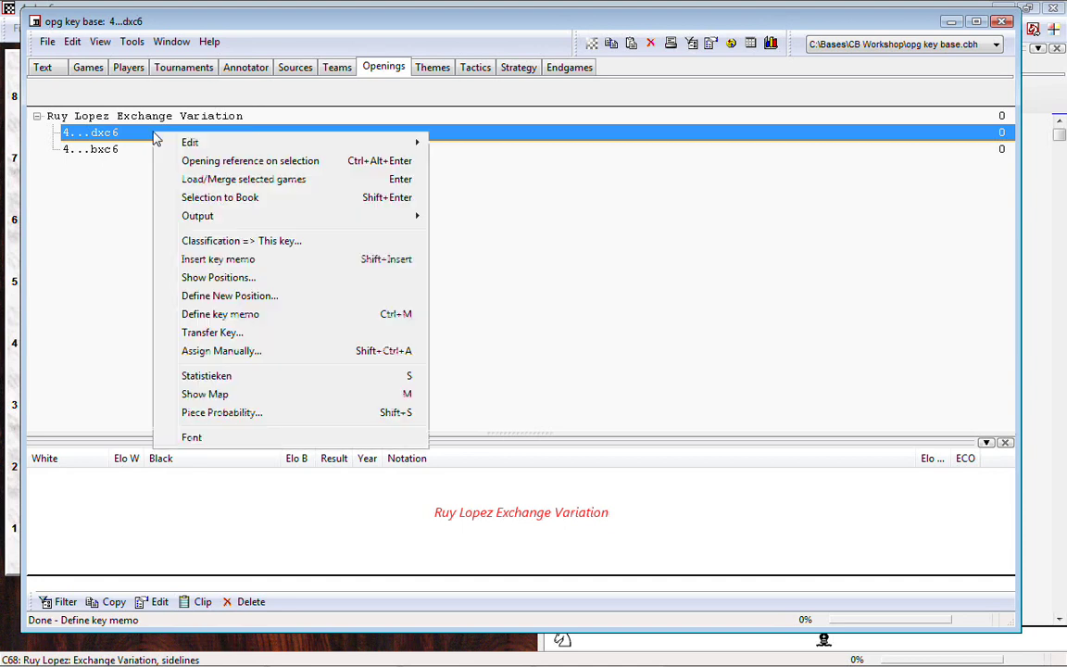
left_click(195, 261)
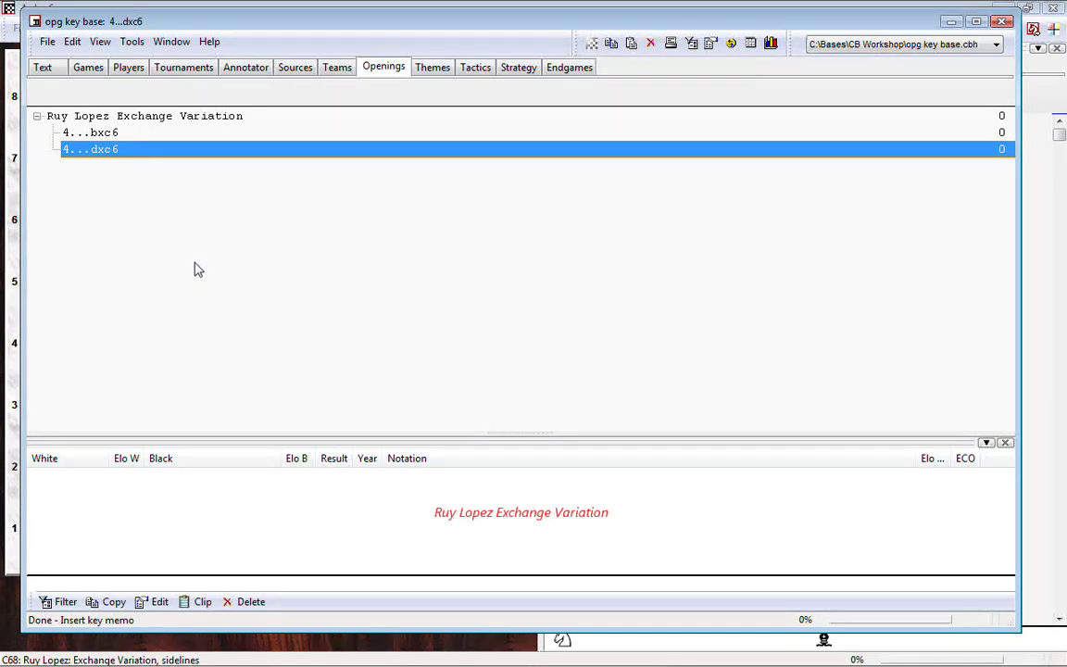
right_click(134, 155)
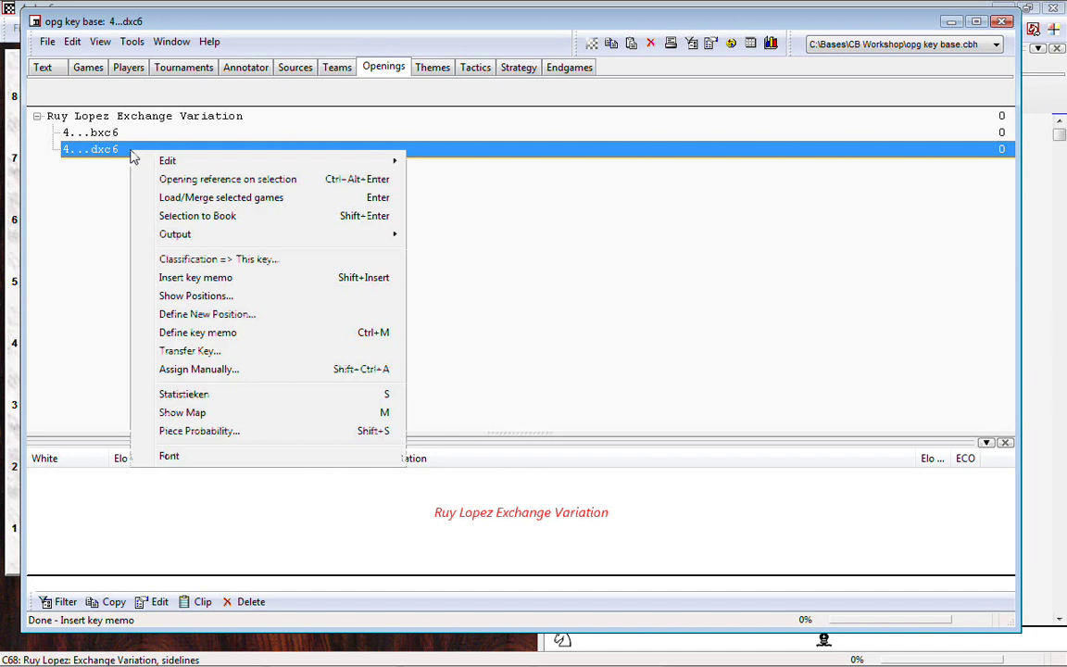
left_click(185, 333)
left_click(114, 134)
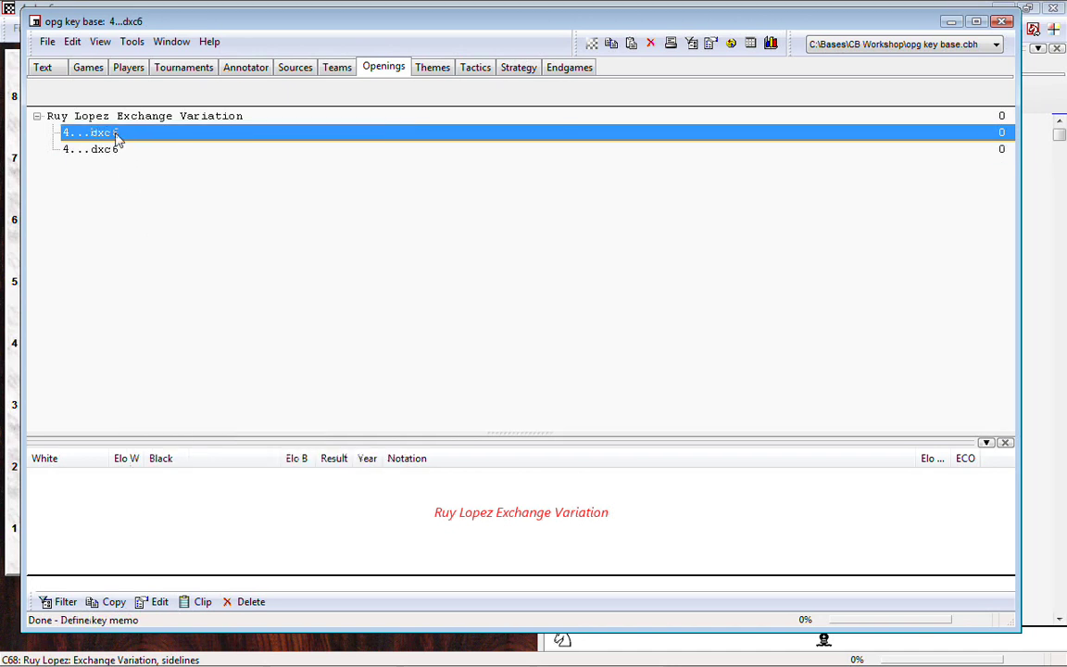
right_click(115, 135)
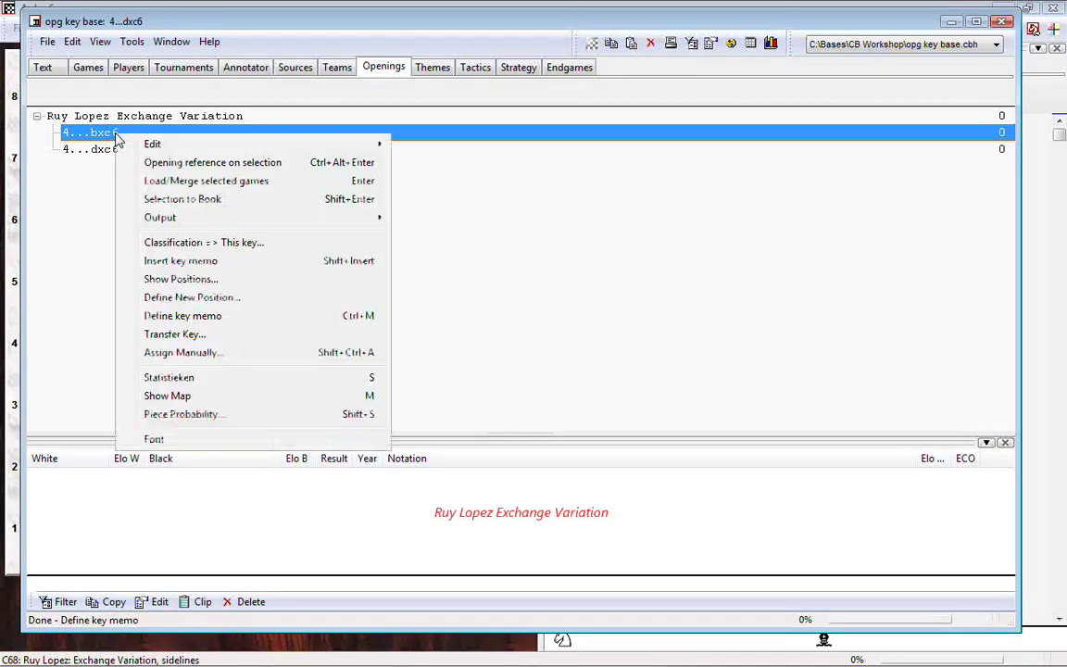
left_click(178, 260)
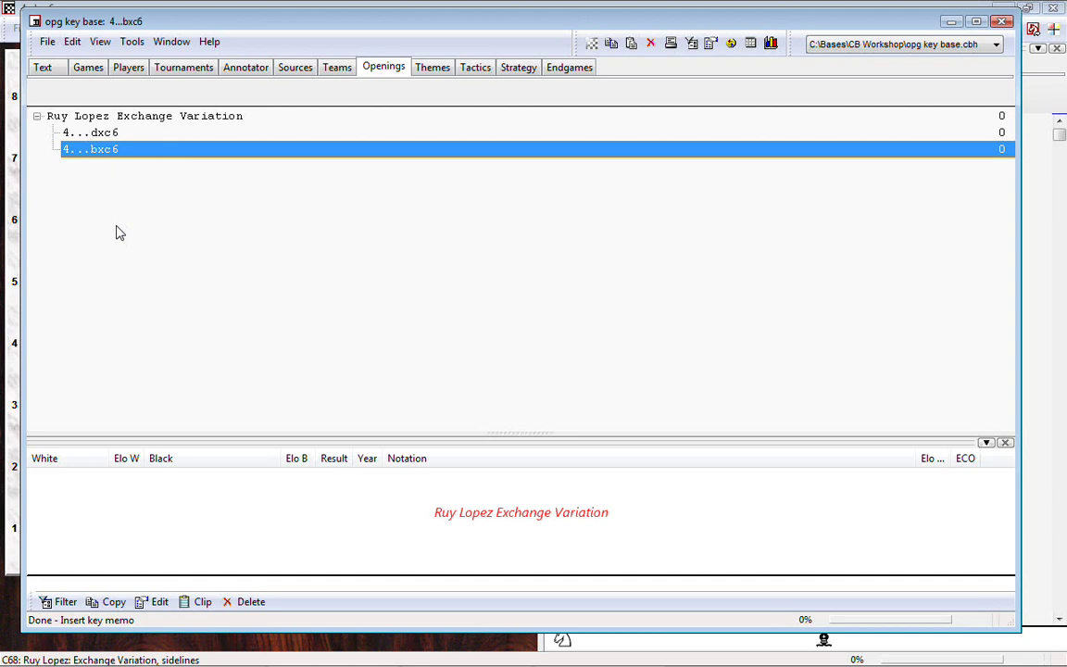
right_click(118, 155)
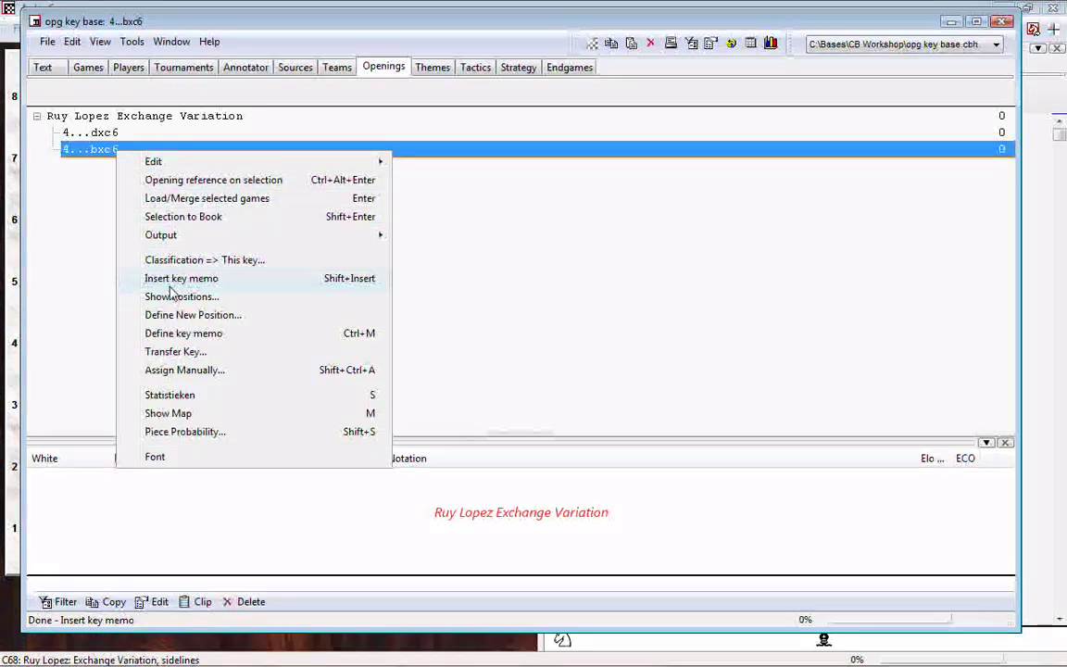
left_click(176, 334)
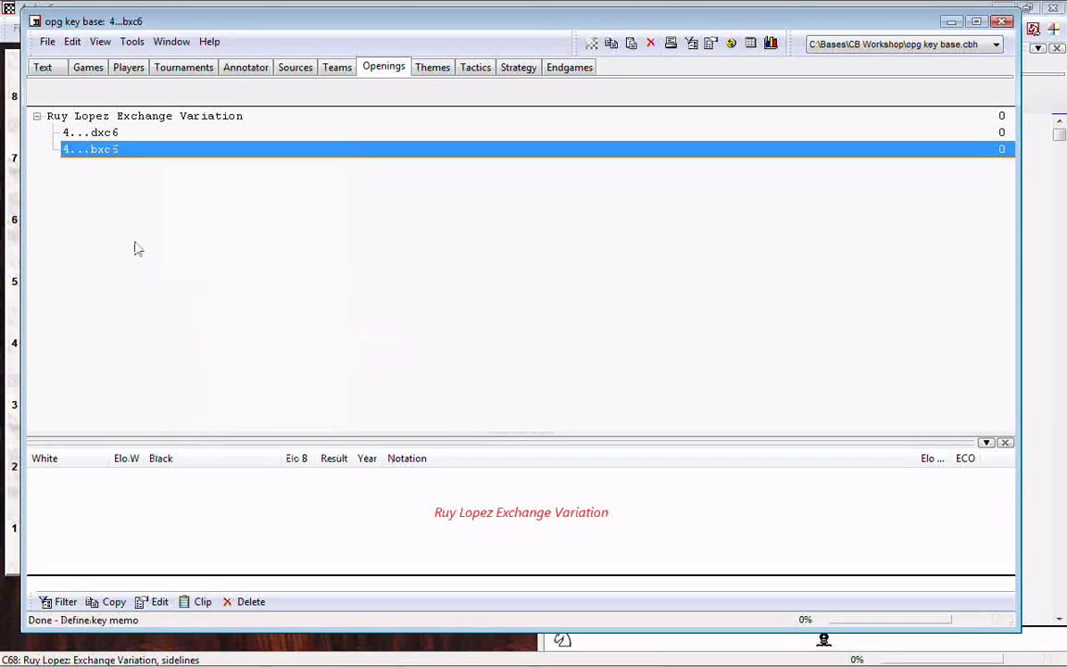
left_click(103, 136)
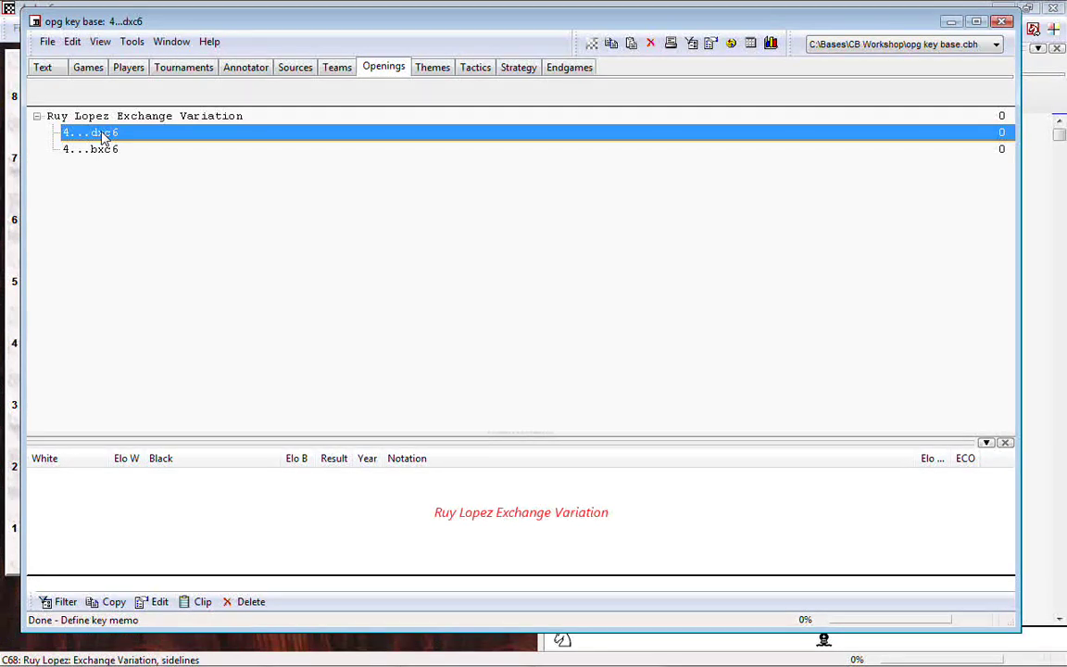
right_click(104, 136)
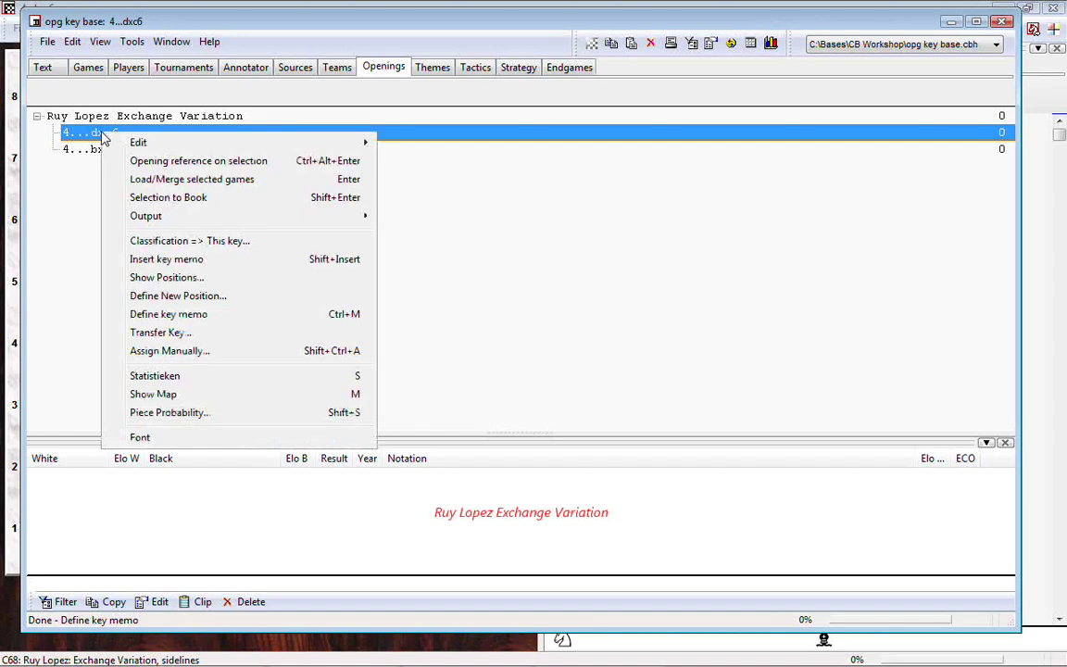
left_click(137, 259)
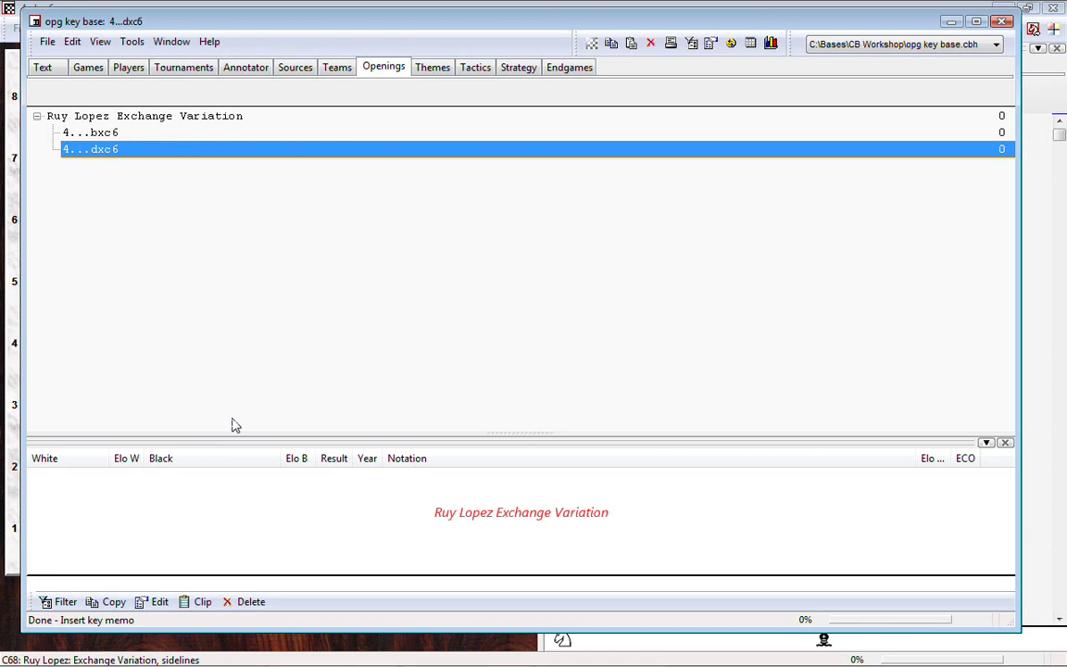
- Switch back to the 4...bxc6 game window showing the C68 board and notation
left_click(433, 654)
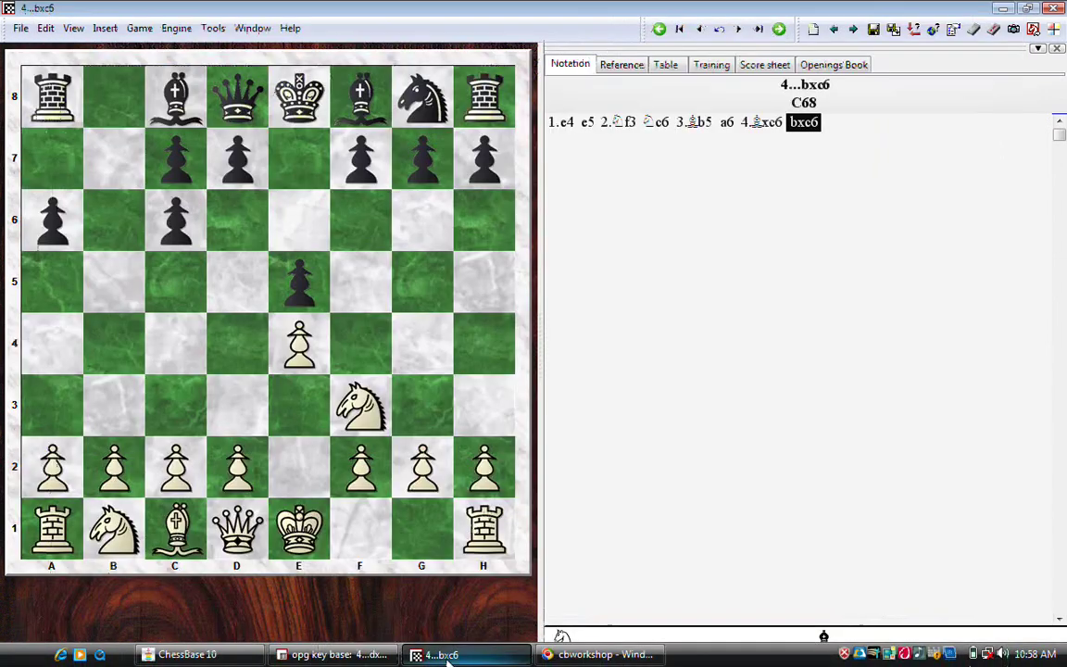